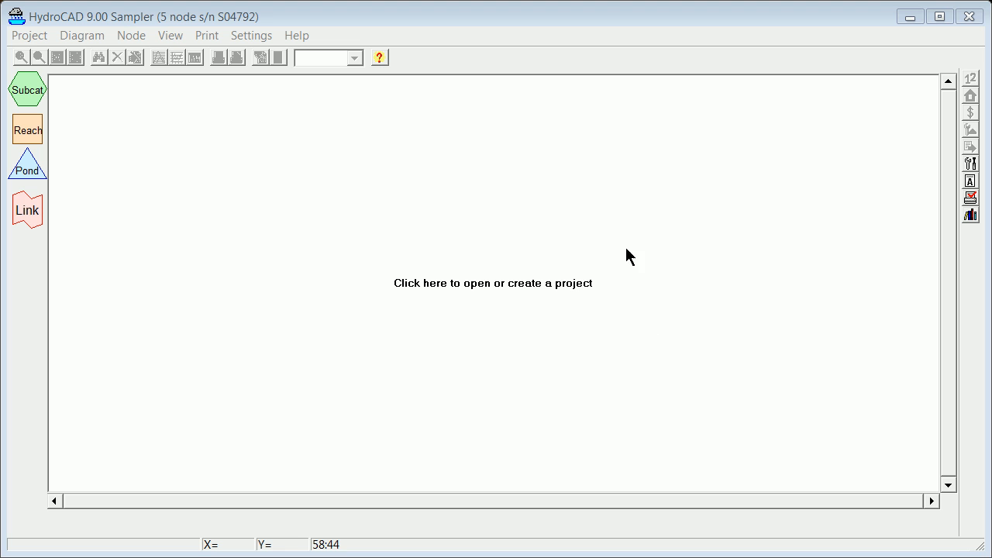
Create a new project file named temp9 in the default folder.
left_click(488, 282)
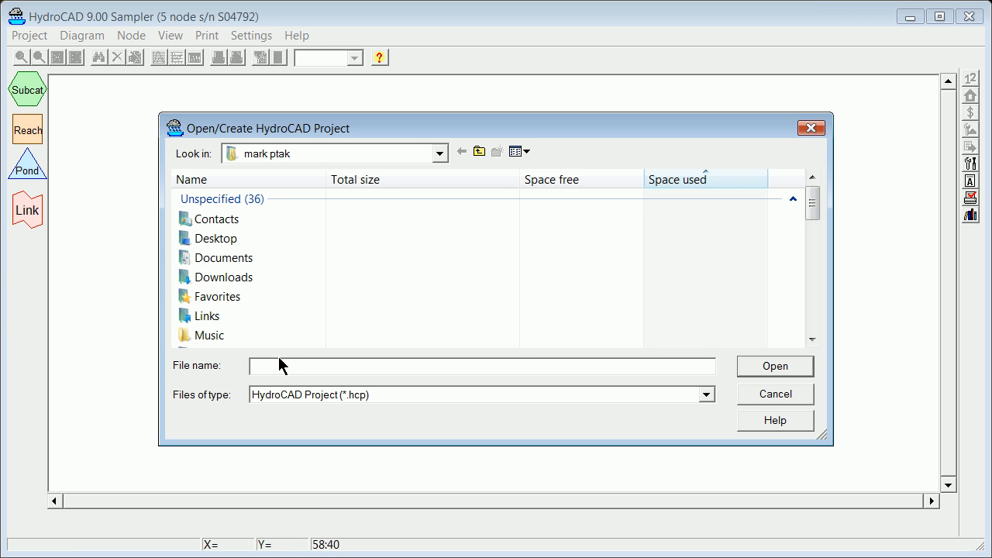
left_click(440, 154)
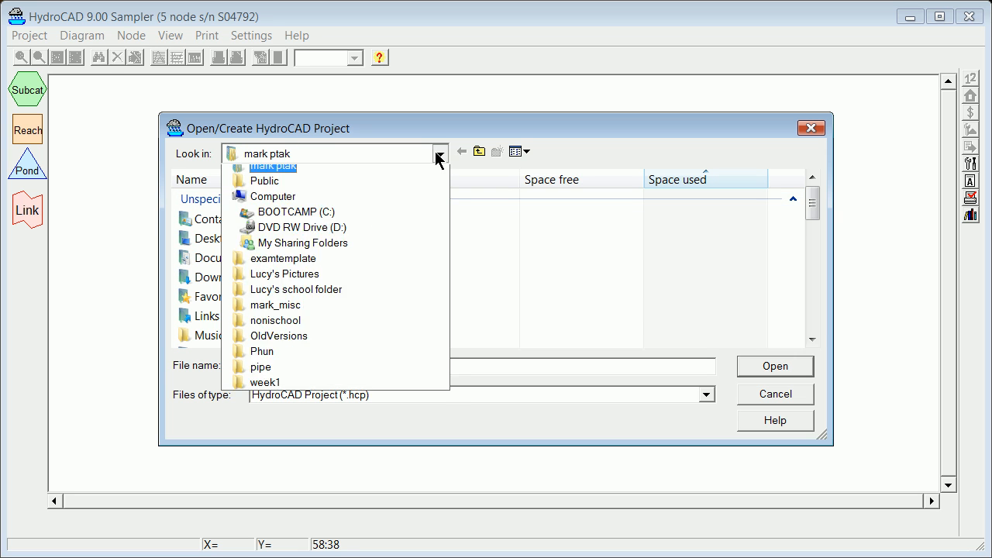
left_click(439, 154)
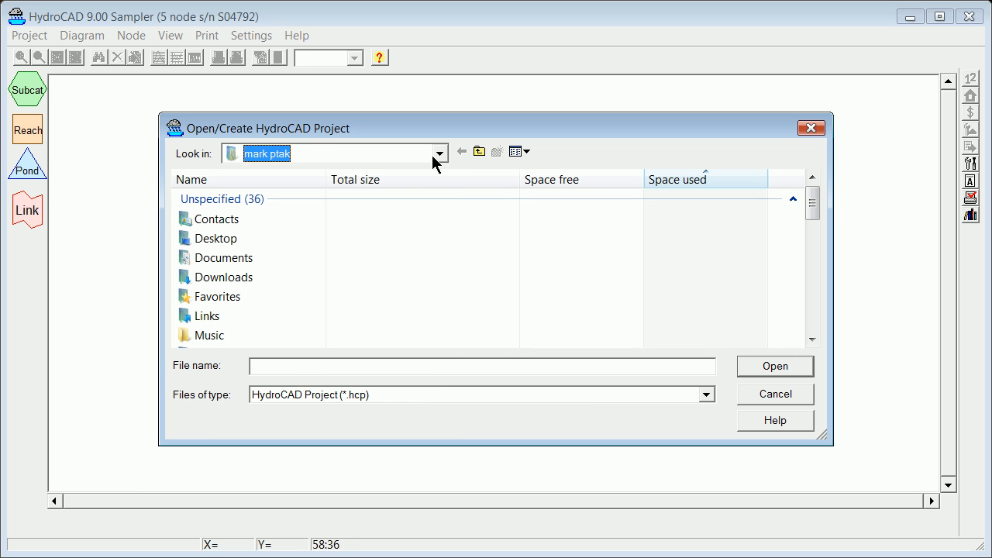
left_click(293, 369)
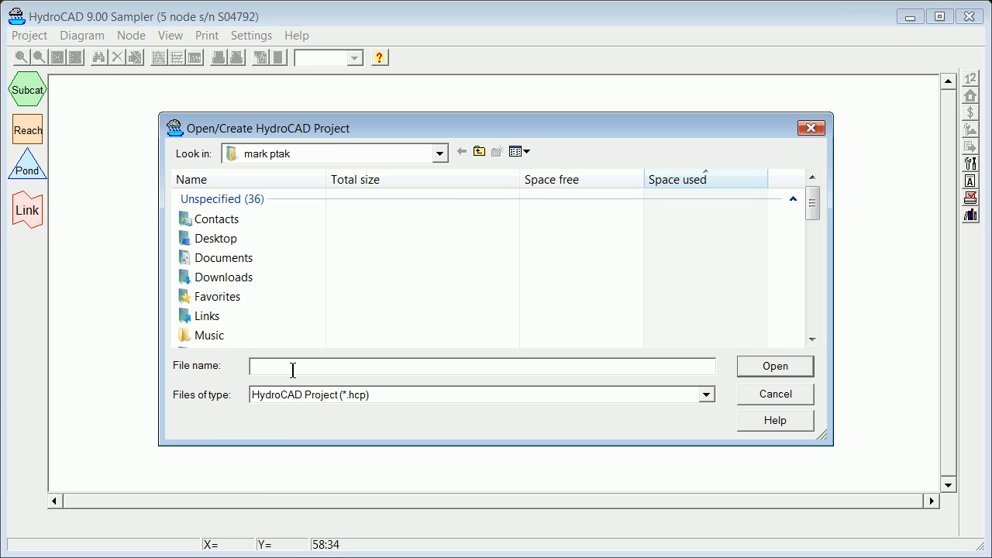
type("temp")
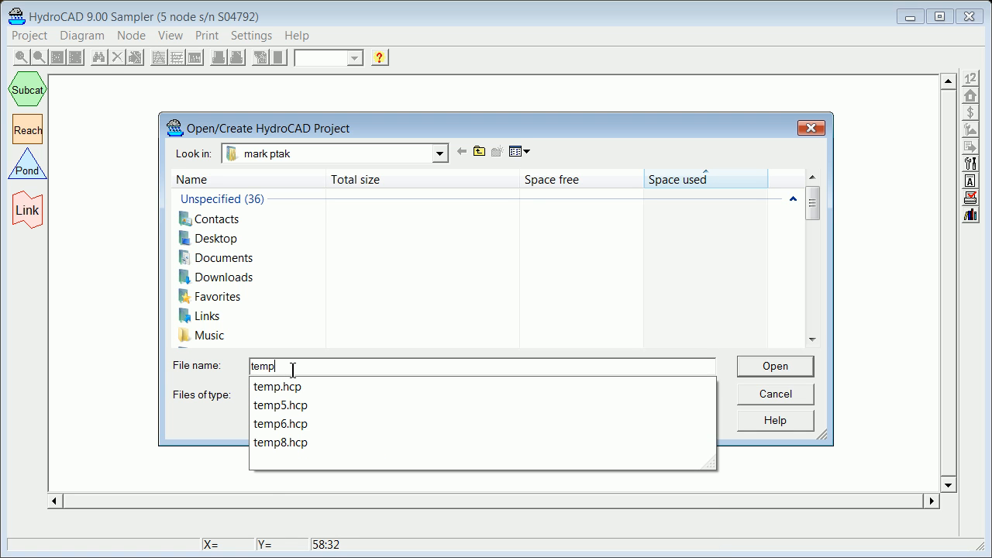
type("9")
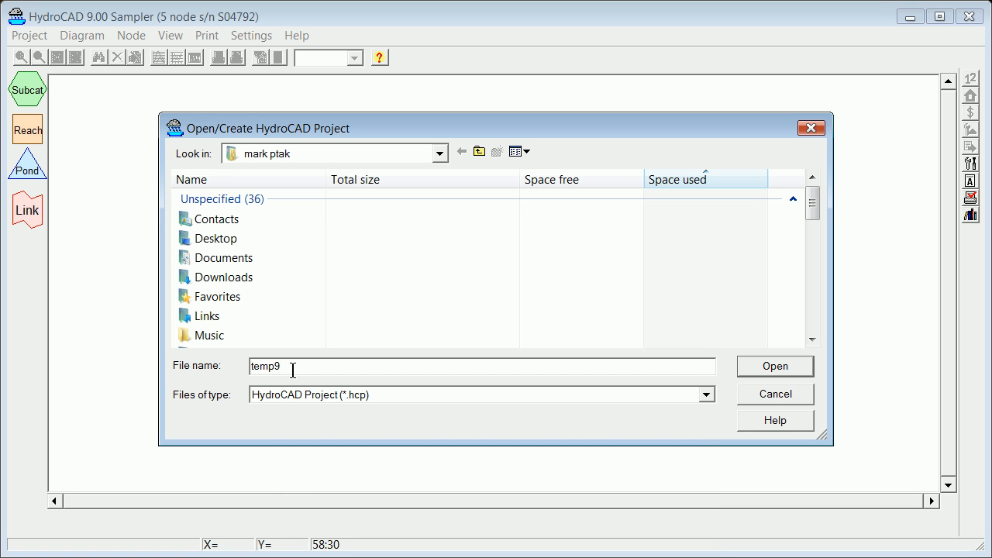
left_click(775, 367)
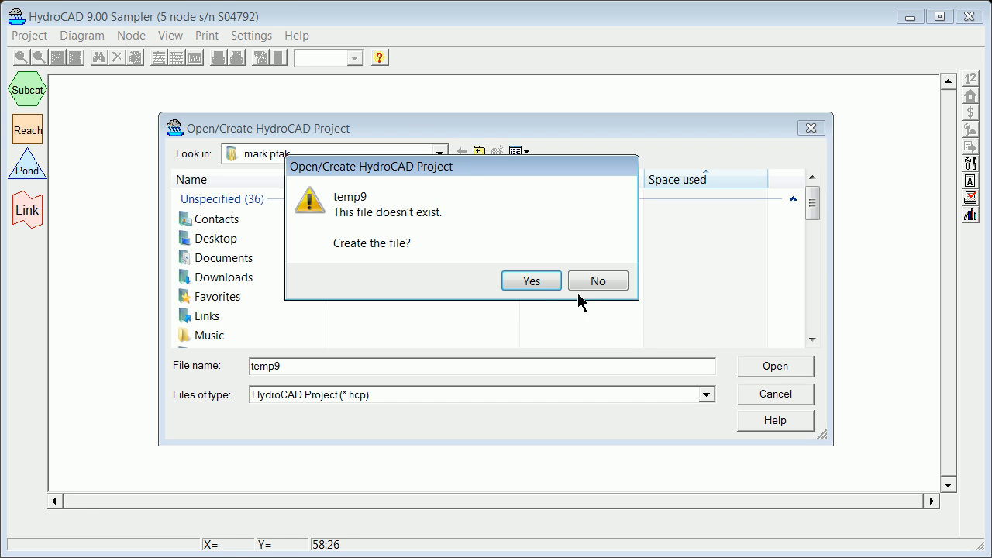
left_click(529, 283)
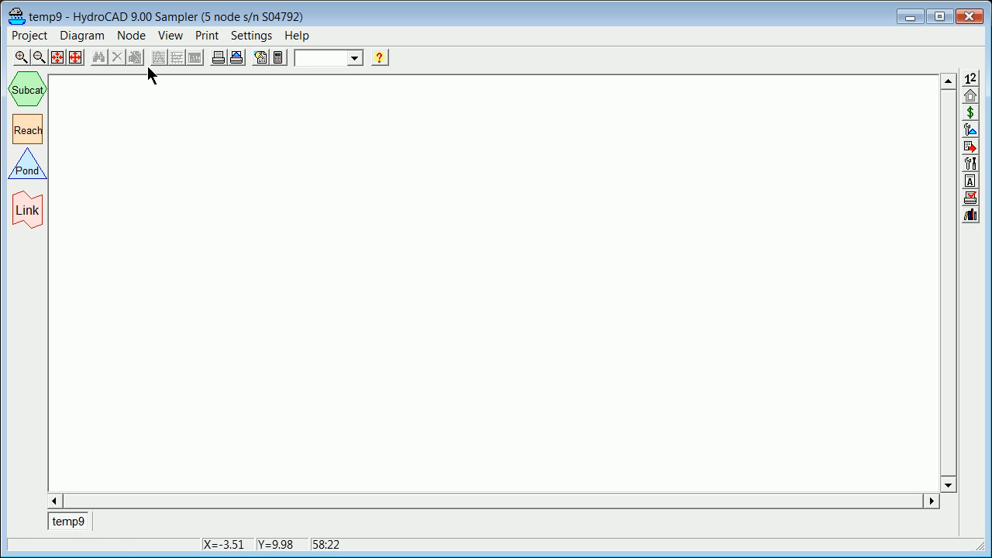
Open the calculation settings and review the available runoff methods and pond routing methods.
left_click(244, 35)
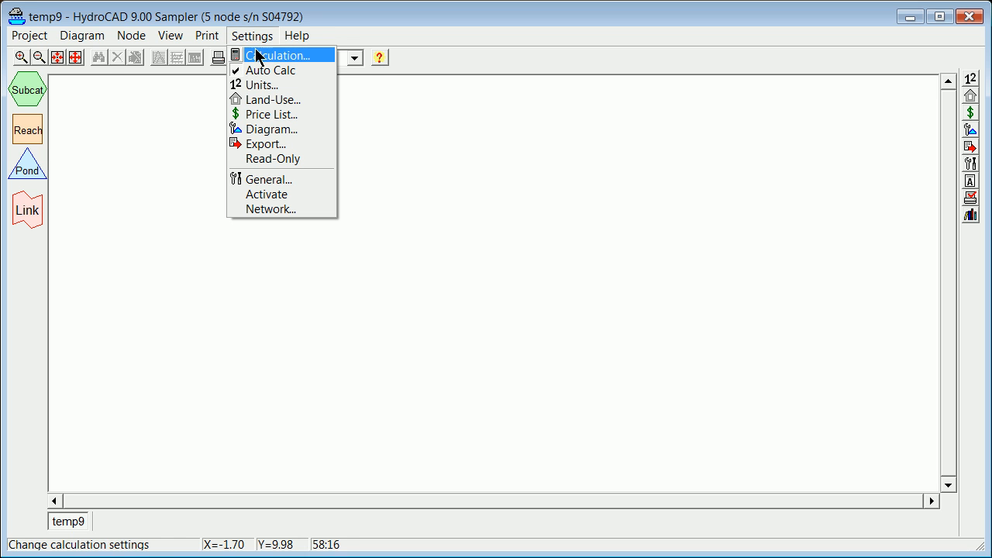
left_click(259, 55)
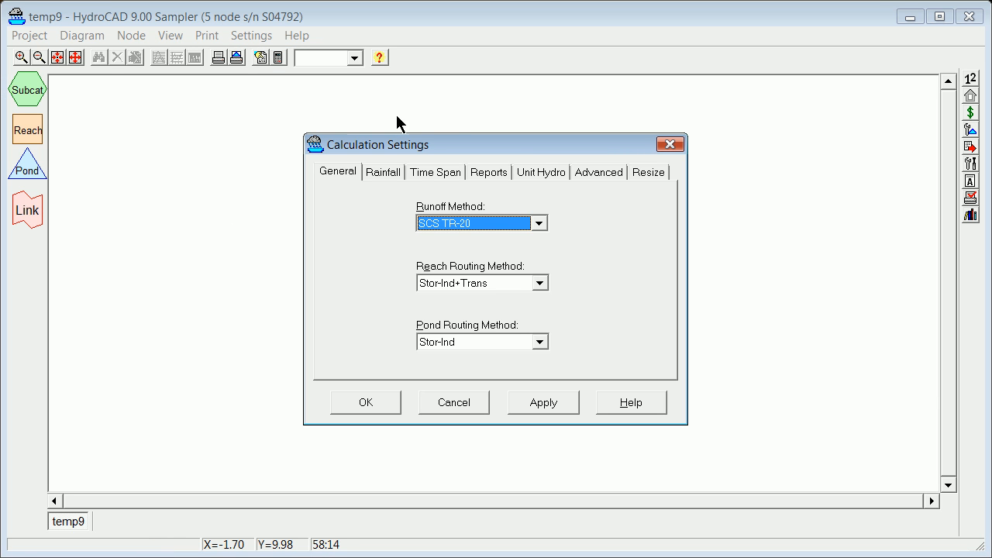
left_click_drag(465, 144, 351, 110)
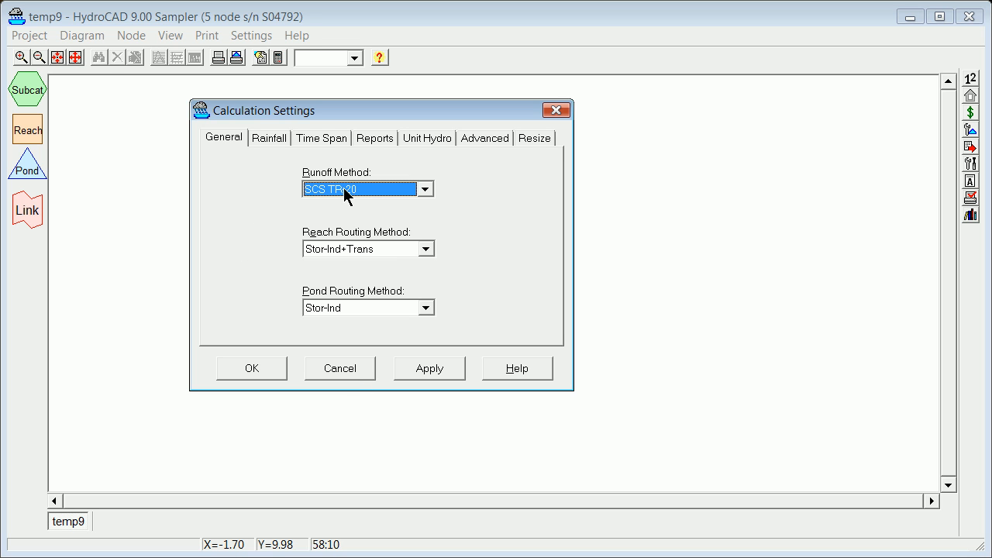
left_click(426, 191)
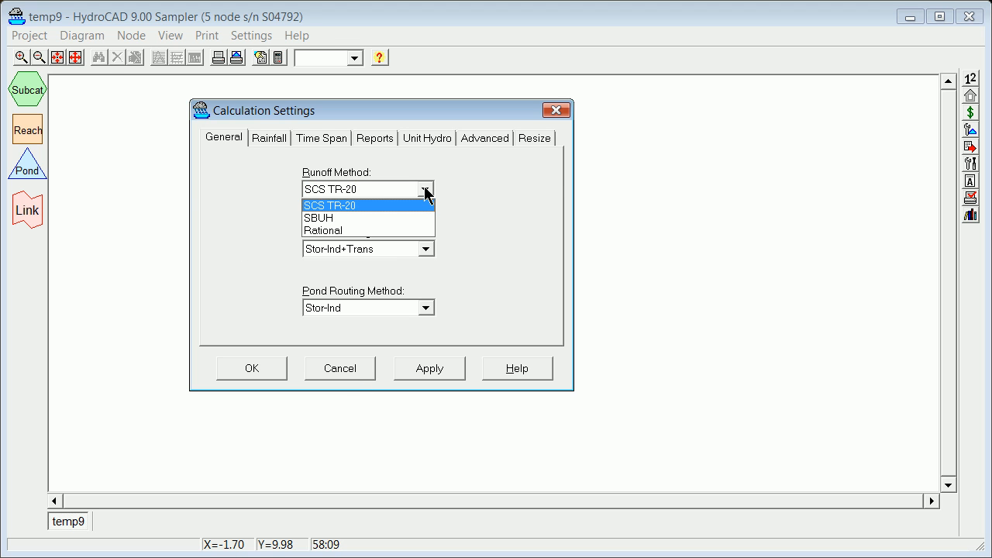
left_click(425, 191)
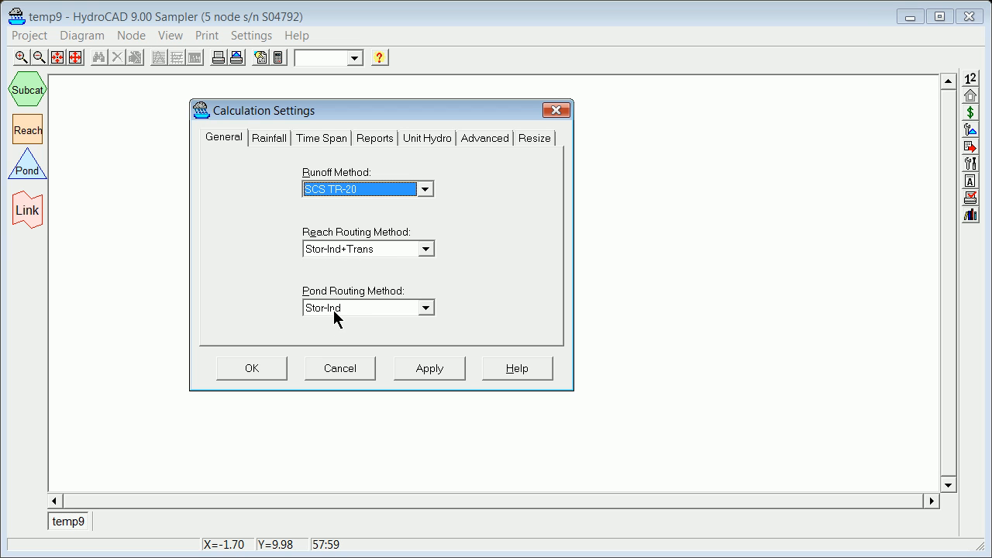
left_click(425, 308)
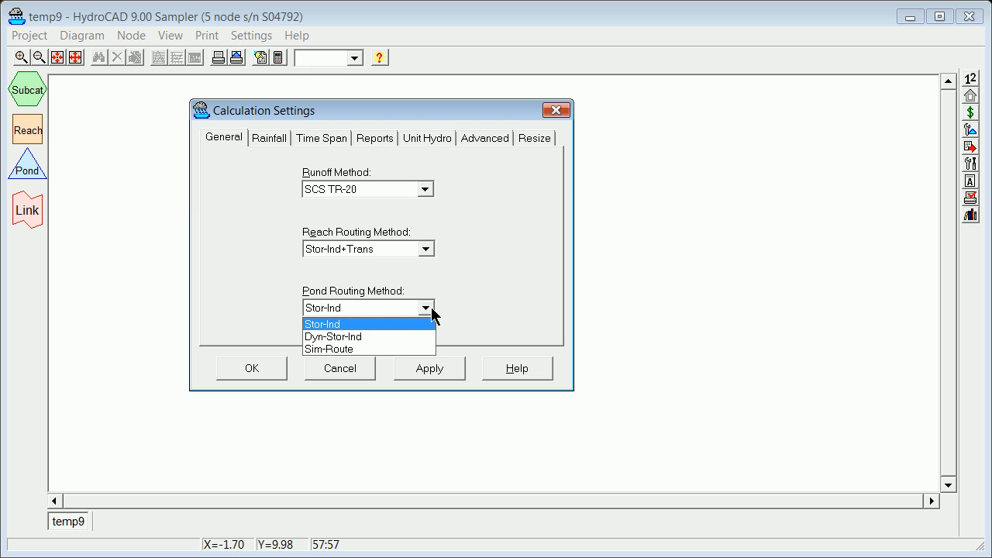
left_click(431, 308)
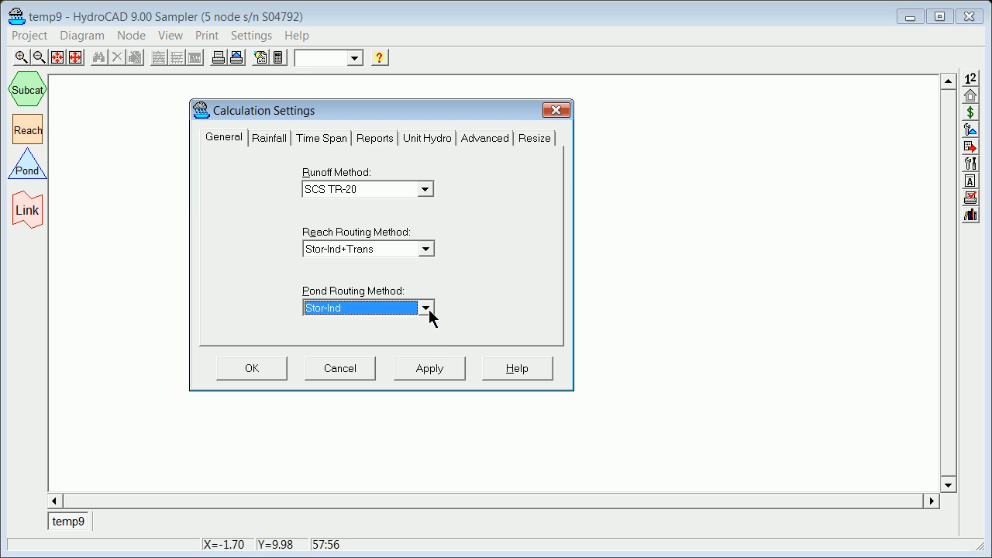
Set the rainfall depth of the Type II 24-hr storm to 6.00 inches in the calculation settings.
left_click(274, 137)
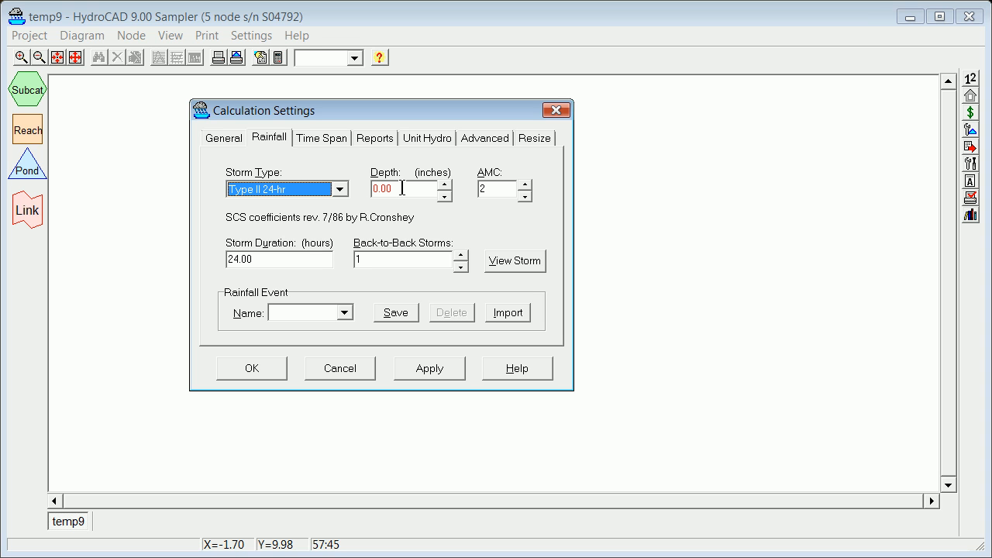
left_click_drag(400, 189, 358, 195)
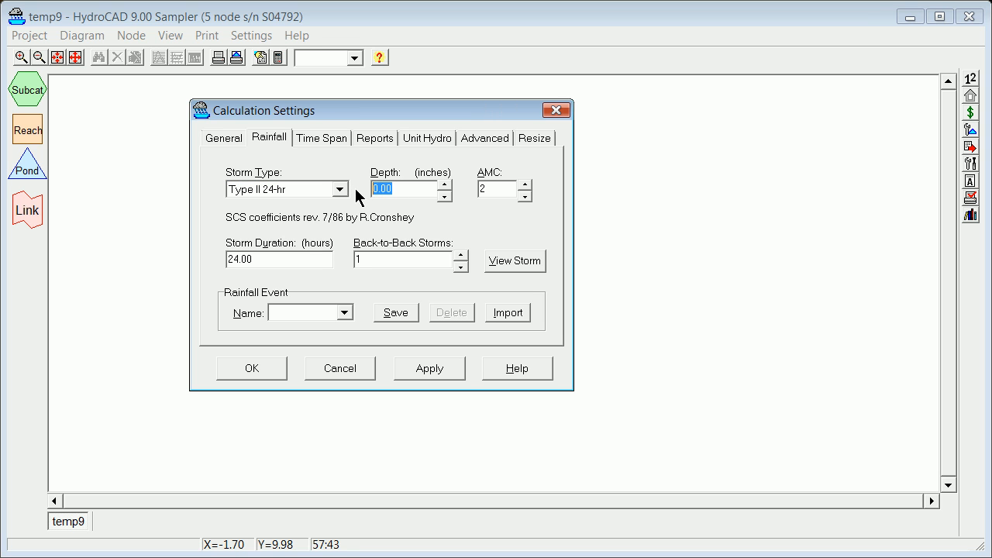
type("6.00")
Examine the storm's depth and intensity graphs, its depth table, and the storms in the Sample, Indy and Fayette groups.
left_click(511, 262)
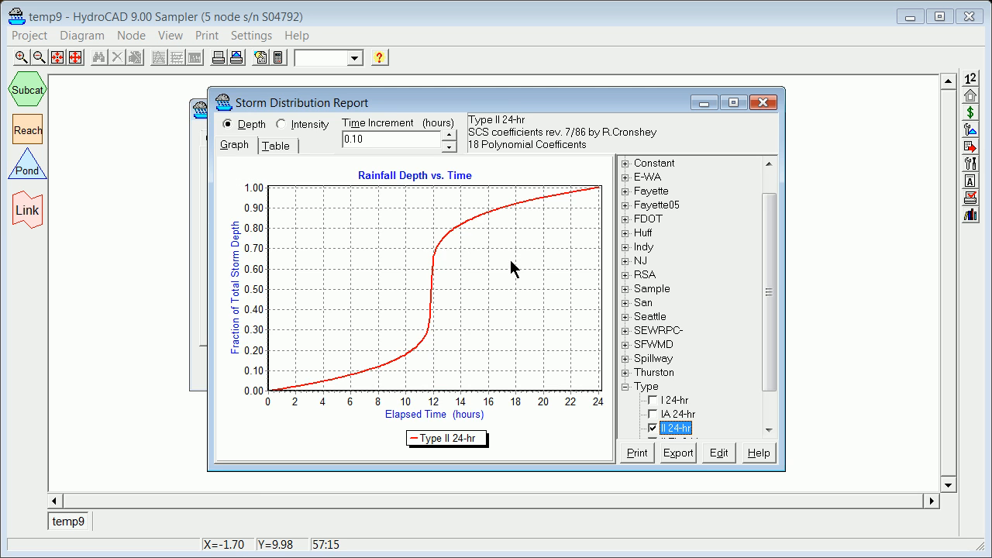
left_click(282, 125)
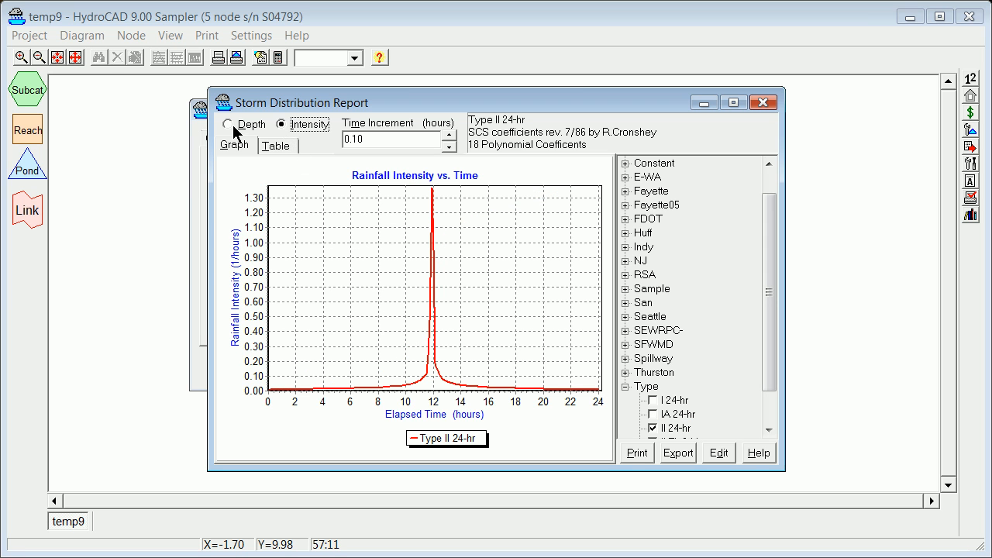
left_click(227, 124)
left_click(278, 144)
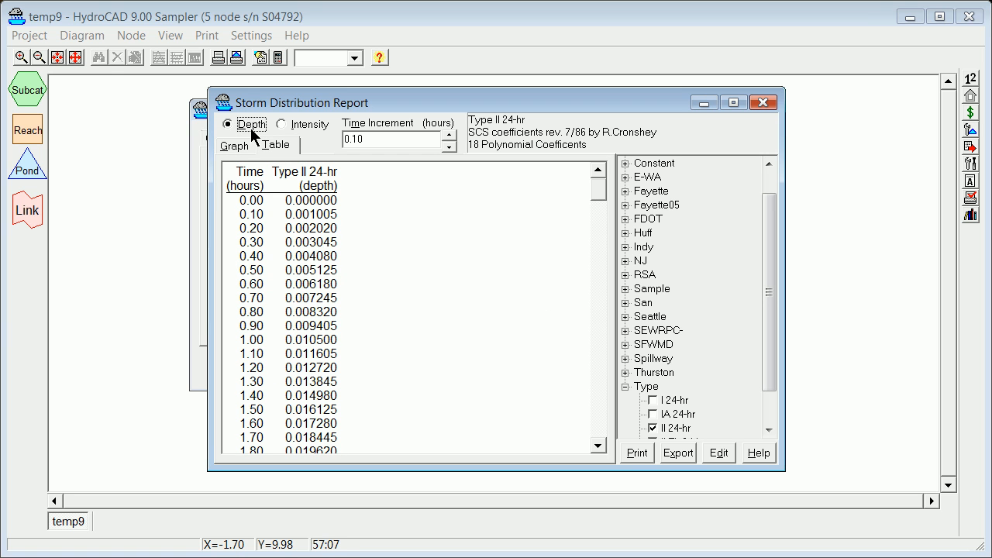
left_click(626, 289)
left_click(626, 246)
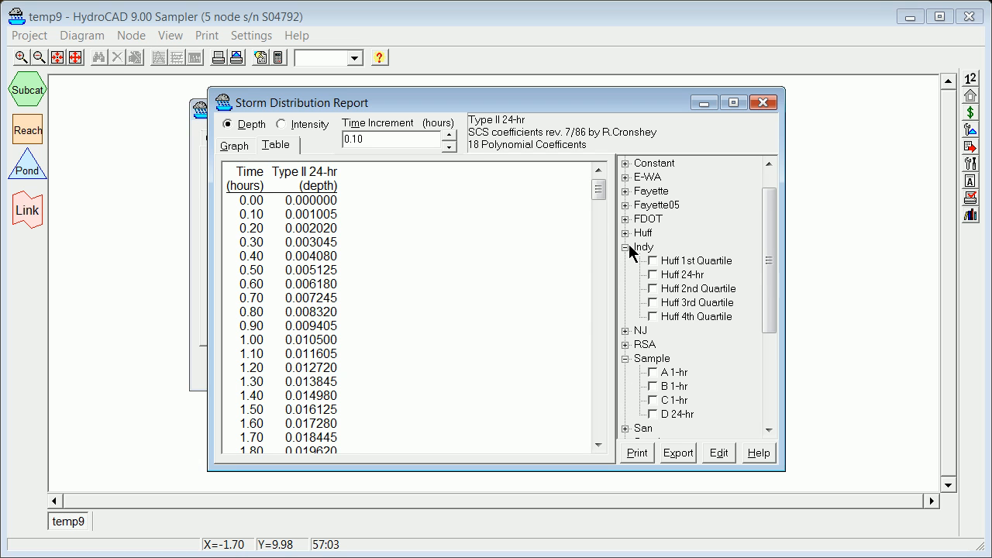
left_click(625, 191)
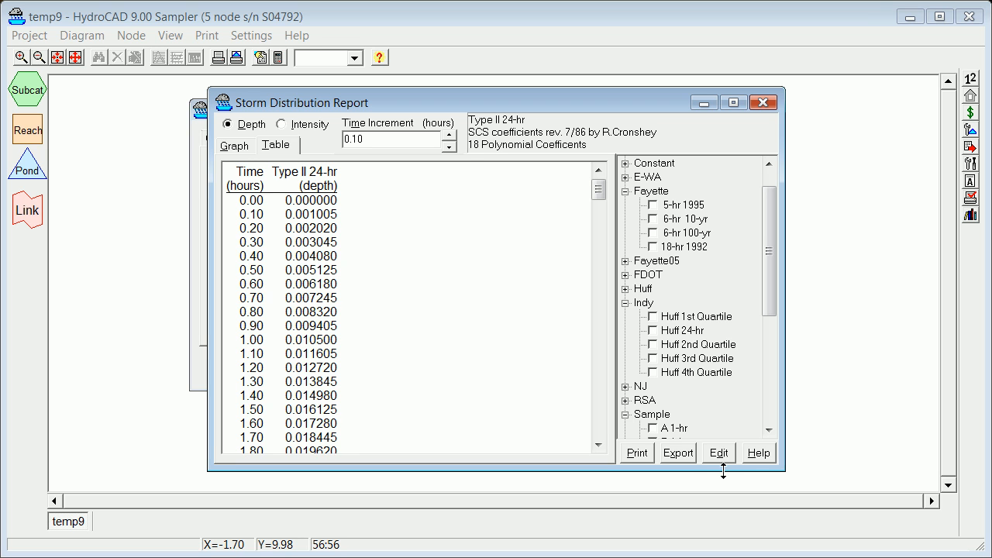
left_click(763, 103)
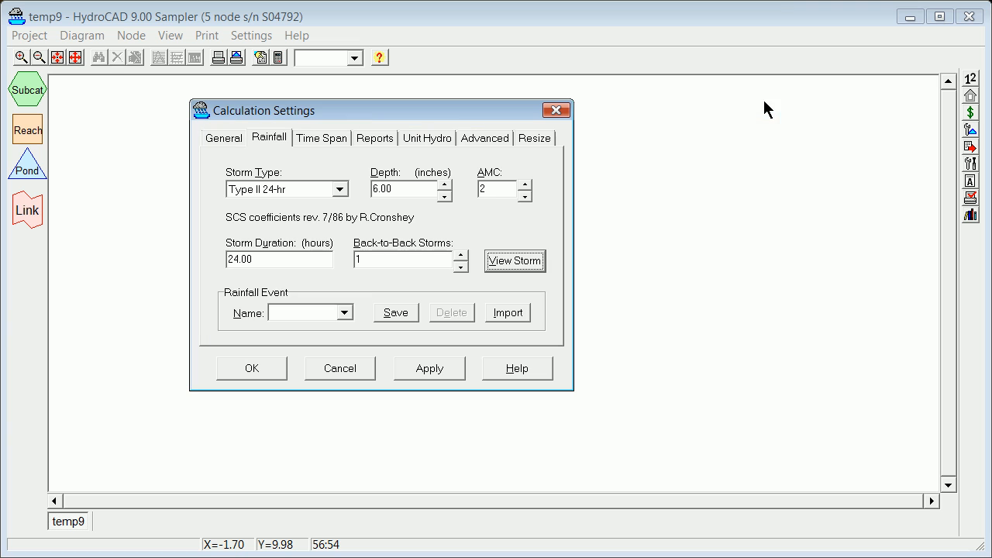
Save the rainfall settings as an event named 100-Yr and accept the calculation settings.
left_click(343, 314)
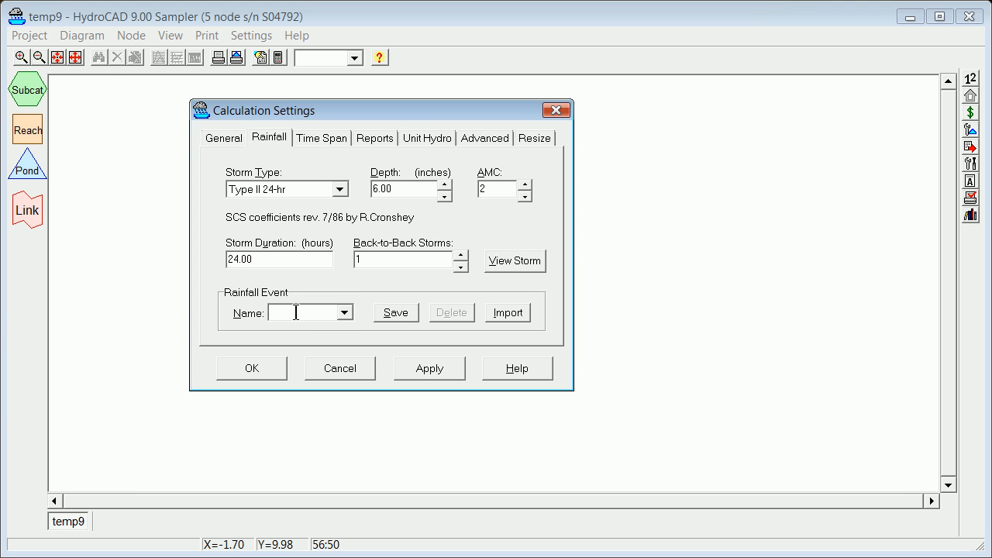
type("100-Yr")
left_click(395, 313)
left_click(267, 369)
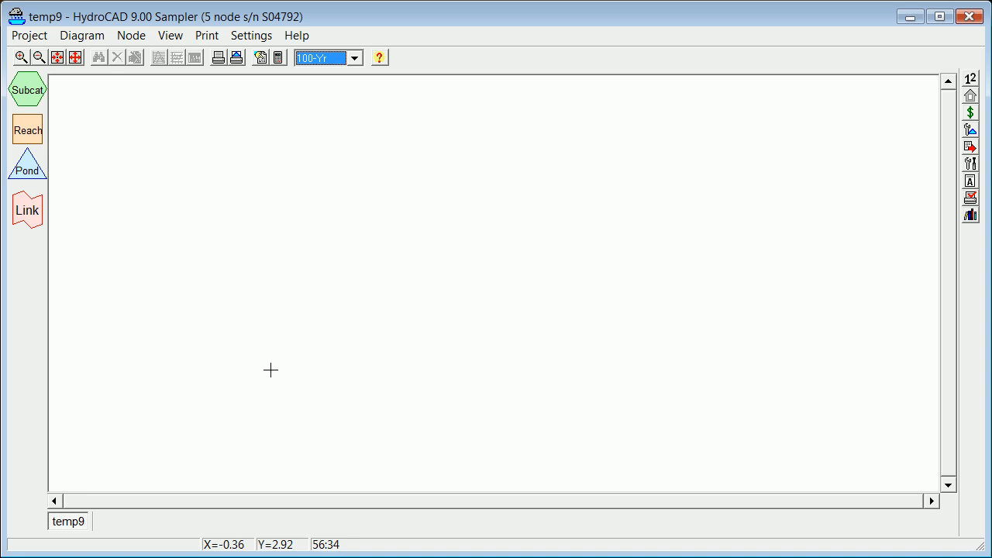
Reopen the rainfall calculation settings and set the storm depth to 4.80 inches.
left_click(245, 35)
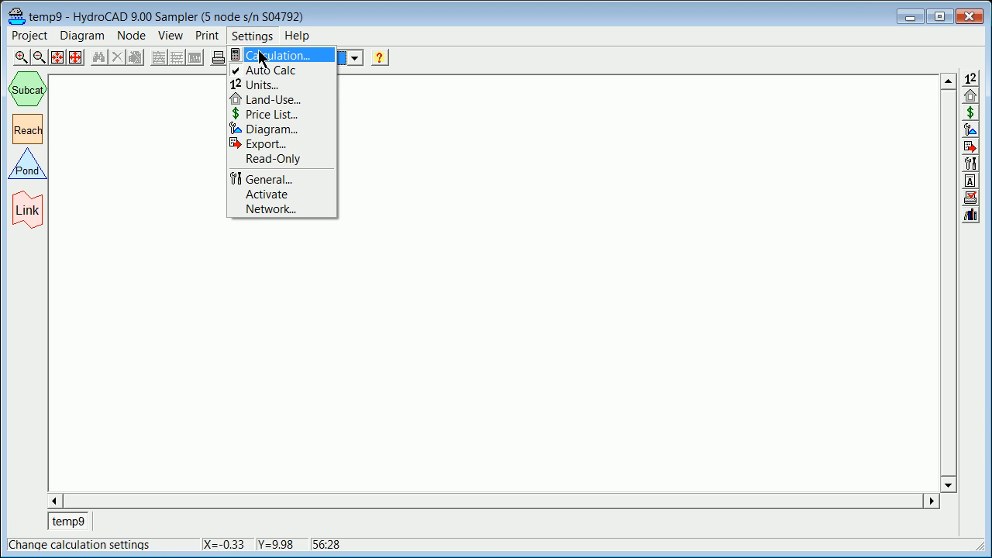
left_click(260, 56)
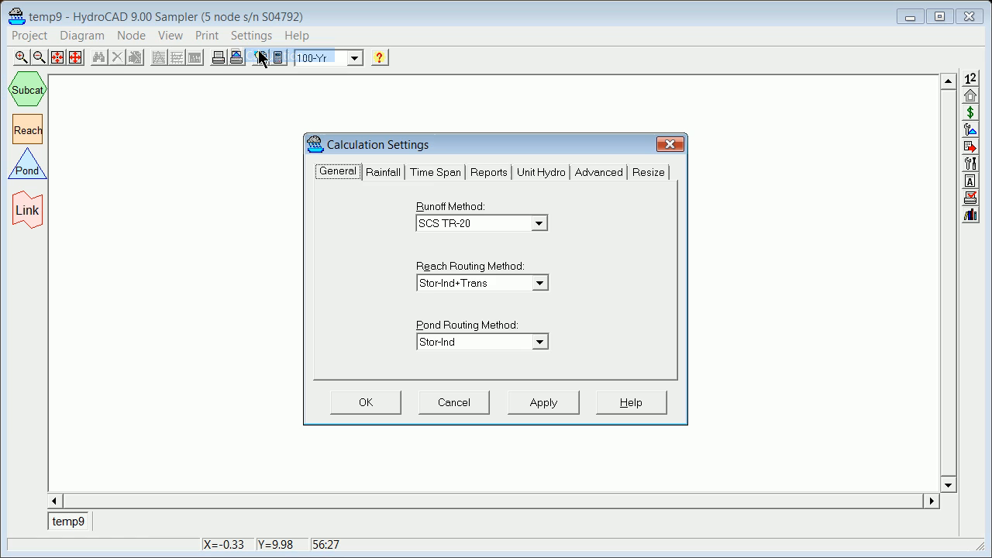
left_click(392, 172)
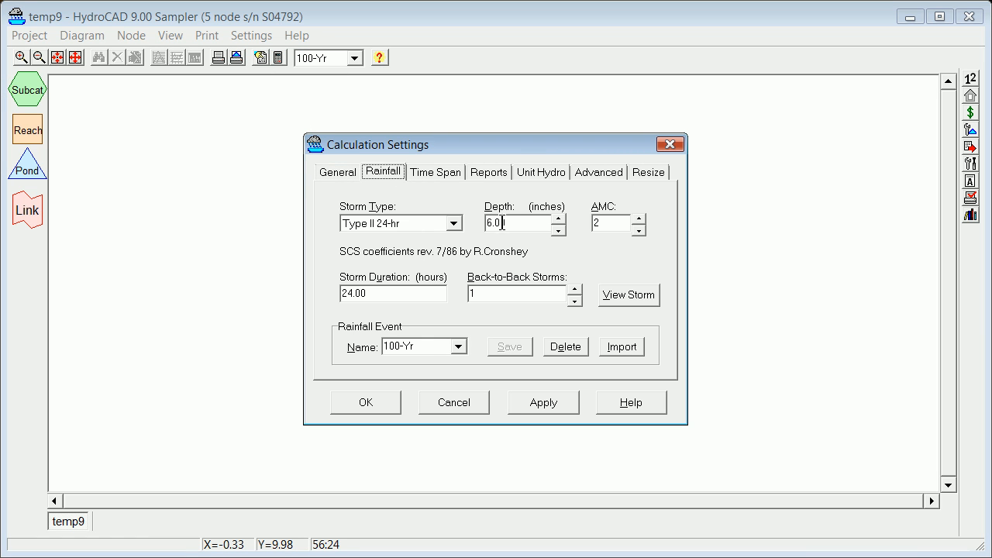
left_click_drag(511, 223, 464, 224)
type("4")
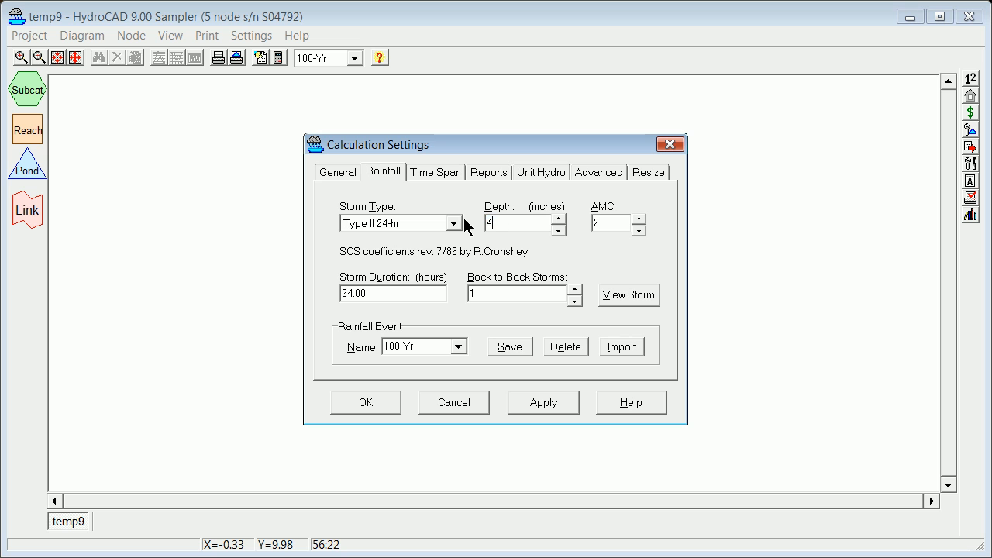
type(".8")
Save the modified rainfall settings as an event named 25-Yr, then apply and accept the calculation settings.
left_click(394, 344)
left_click(396, 346)
left_click_drag(398, 346, 362, 340)
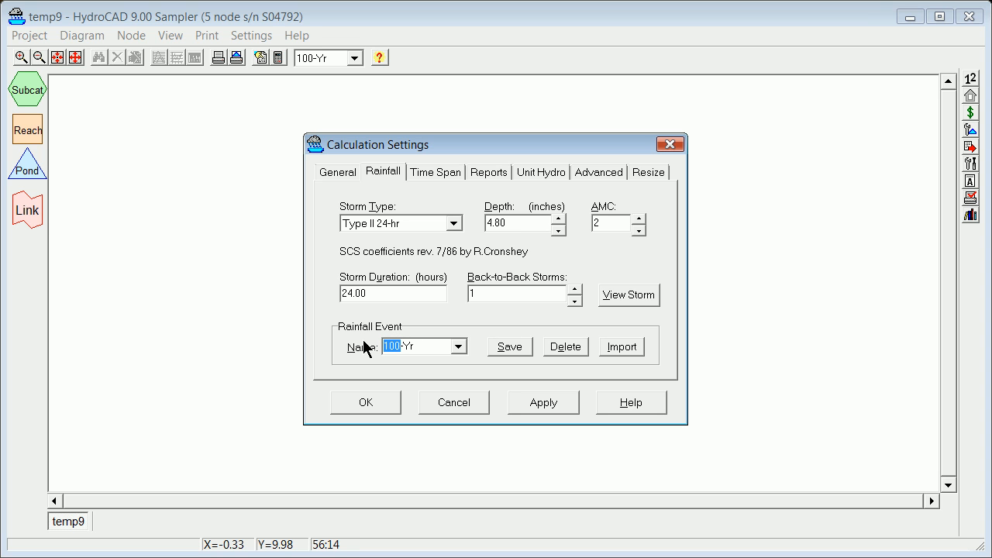
type("25")
left_click(511, 348)
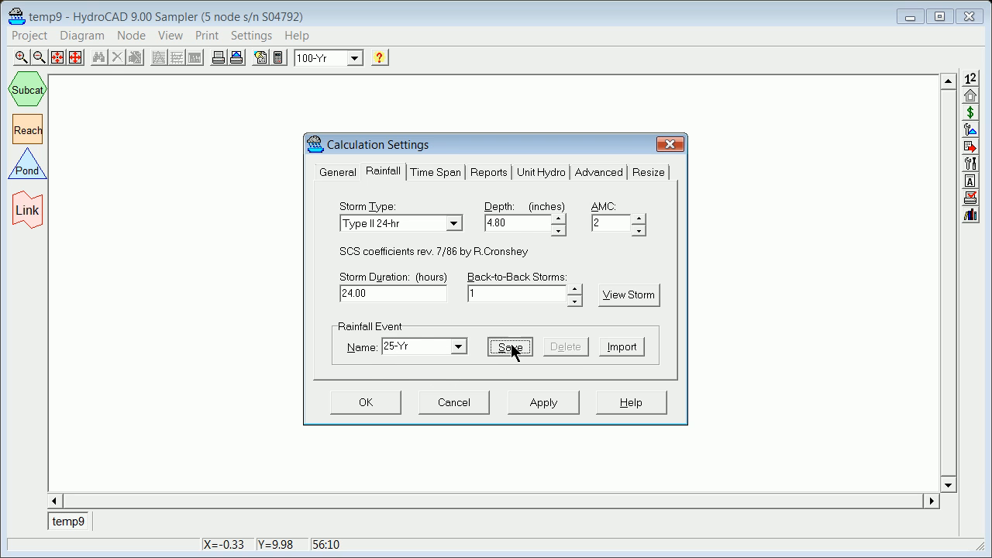
left_click(530, 400)
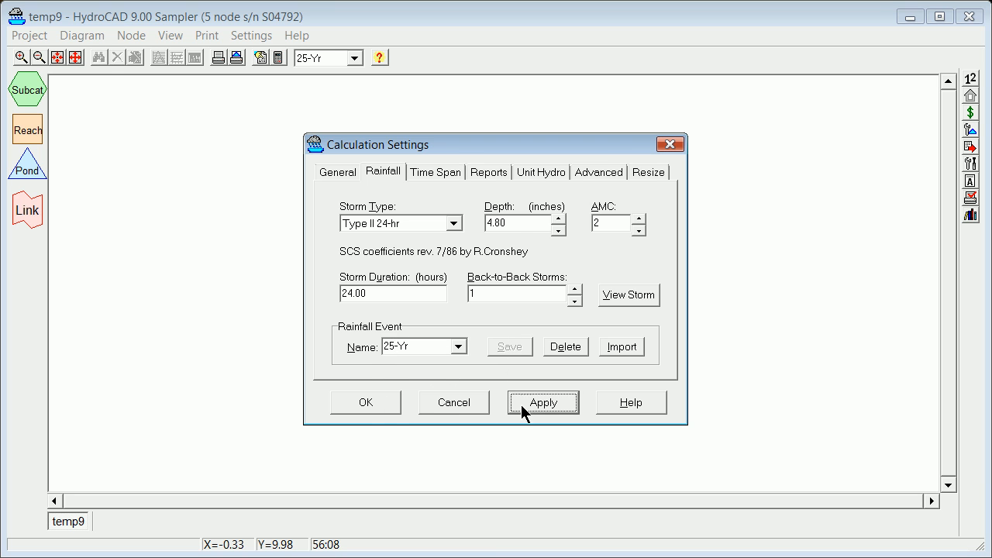
left_click(374, 408)
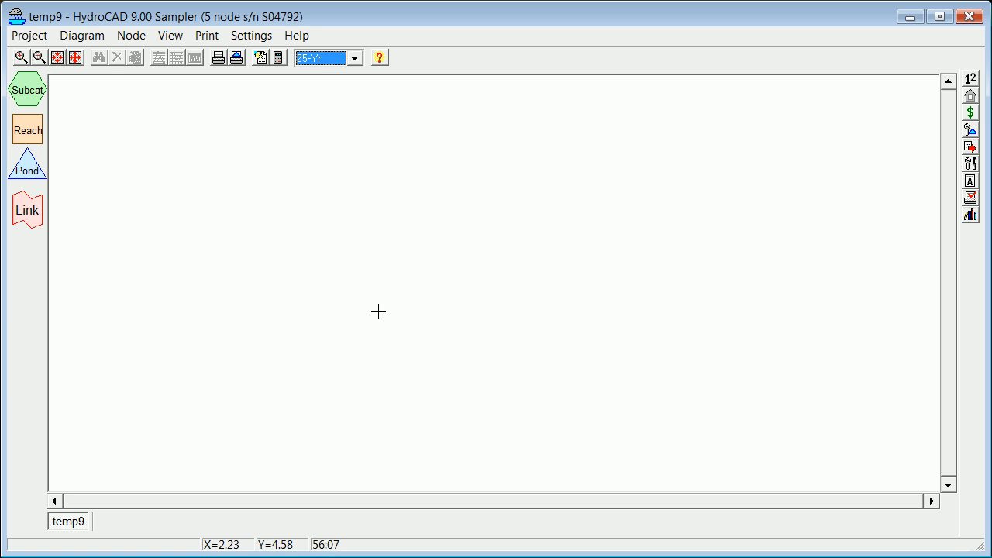
Check which saved rainfall events are available for selection.
left_click(352, 59)
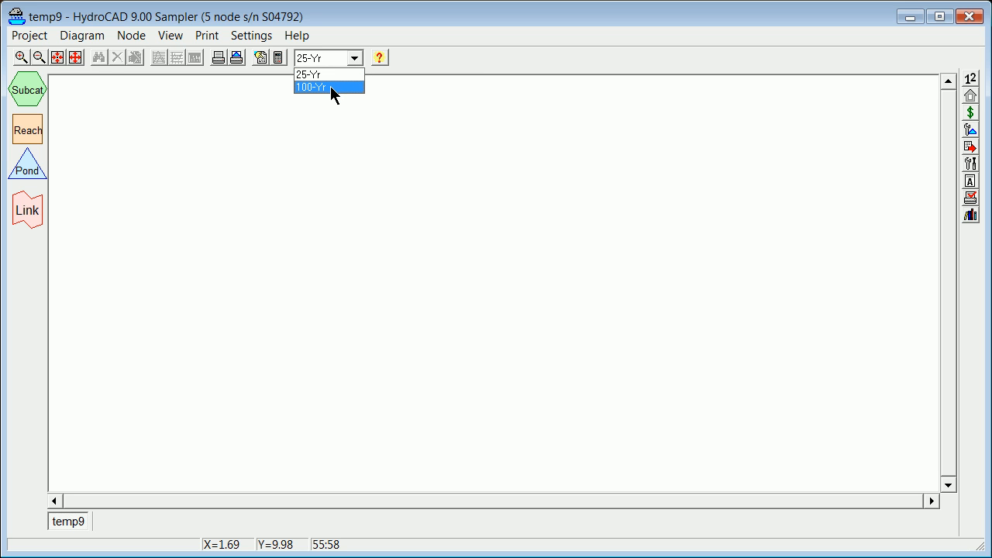
left_click(291, 182)
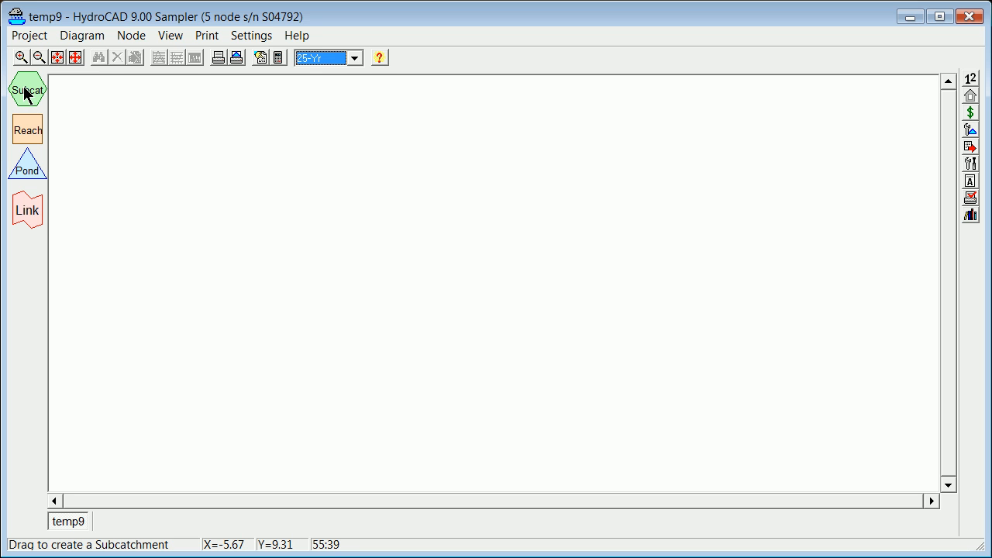
Add a subcatchment node to the upper middle of the routing diagram and name it Example_1.
left_click_drag(27, 91, 401, 199)
right_click(402, 199)
left_click(453, 206)
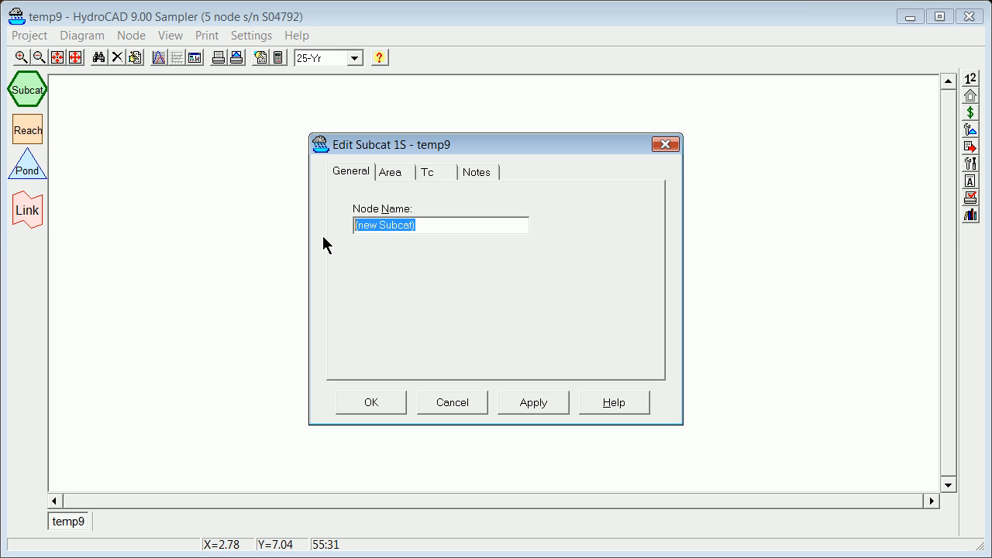
type("Examp")
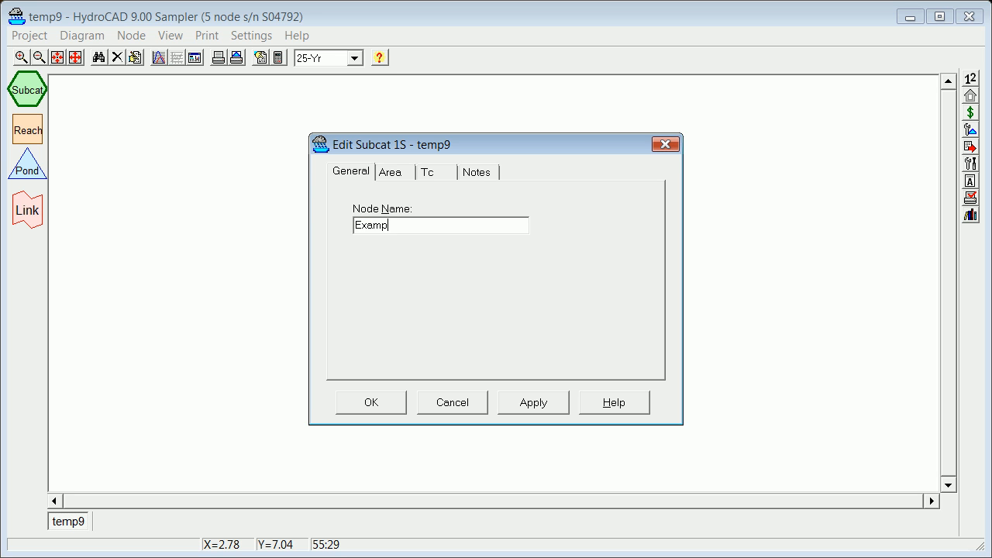
type("le_1")
Enter an area of 1 acre on the first line of the Example_1 subcatchment's area table.
left_click(388, 173)
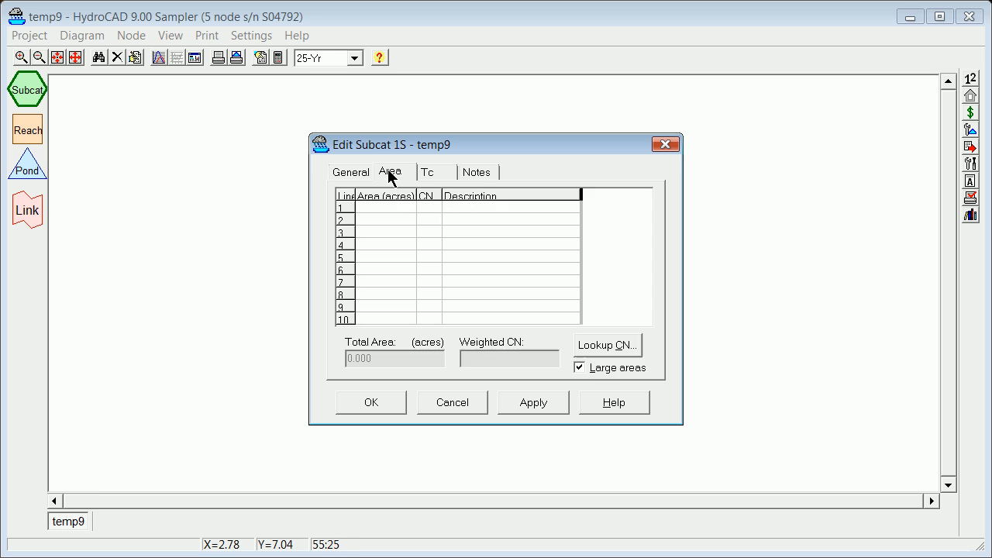
left_click(579, 367)
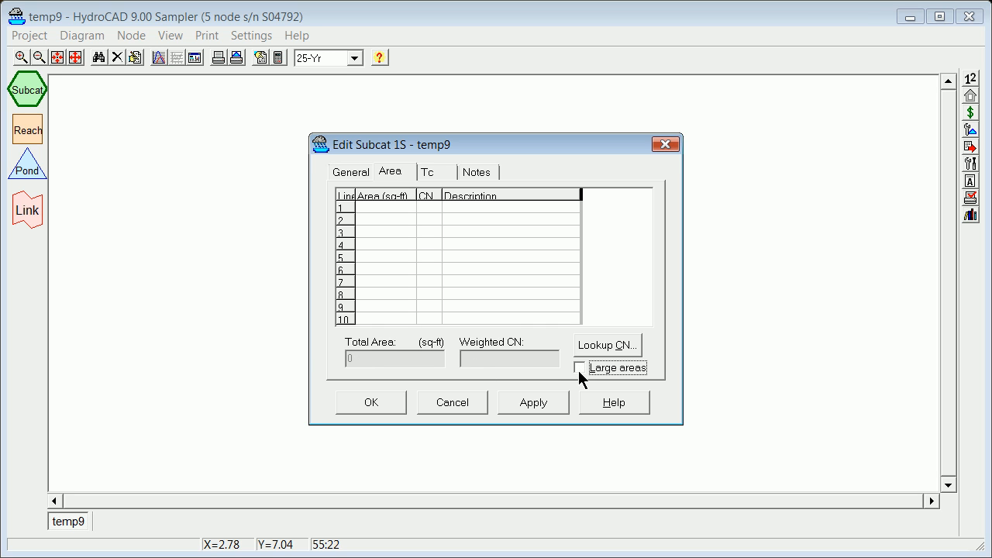
left_click(379, 208)
type("1.")
Consult the curve number lookup table, then set the 1-acre area's CN to 98 and accept the subcatchment edits.
left_click(430, 207)
left_click(589, 347)
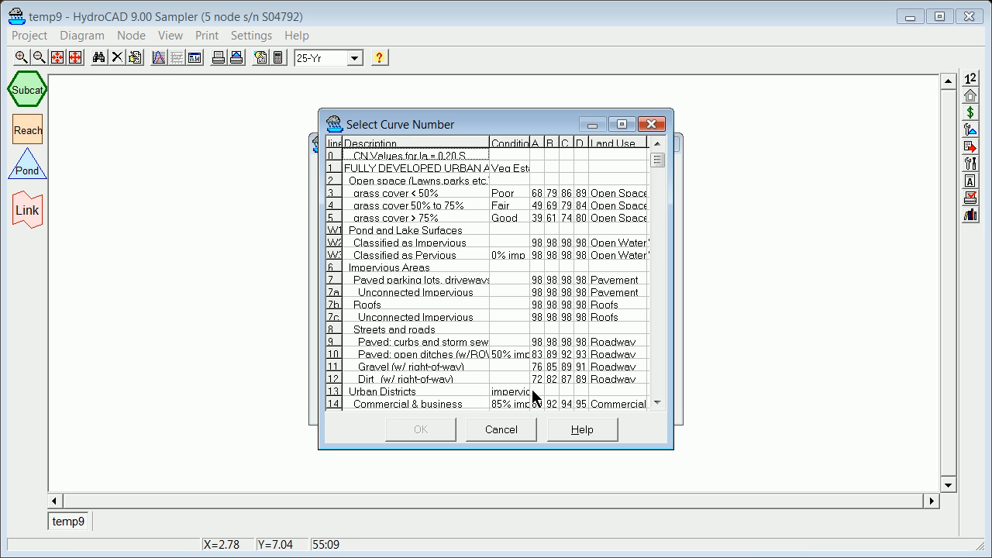
left_click(519, 430)
left_click(426, 208)
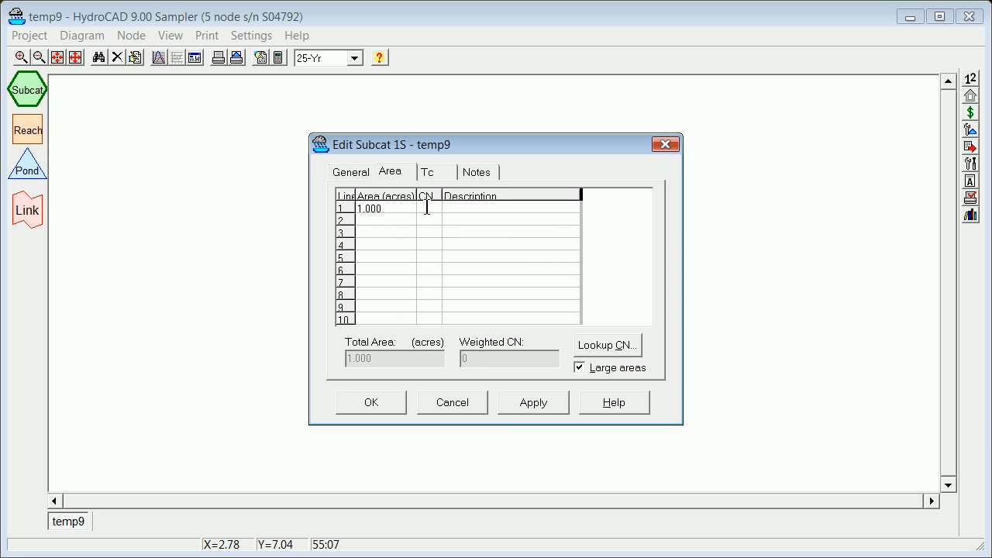
type("98")
left_click(535, 405)
left_click(369, 403)
Reopen the Example_1 subcatchment and try to add a Direct Entry time of concentration of "5 min" with the description temp.
right_click(406, 200)
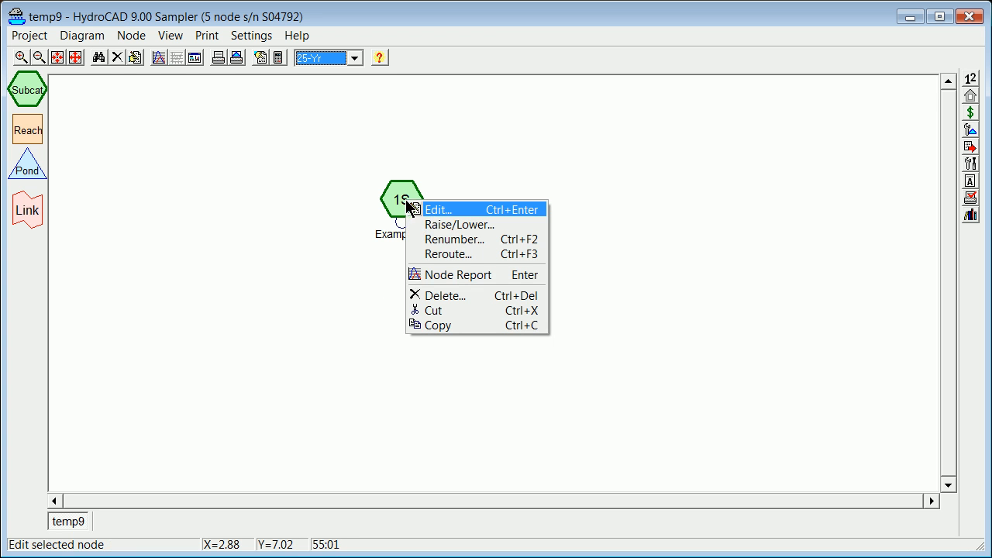
left_click(431, 211)
left_click(391, 172)
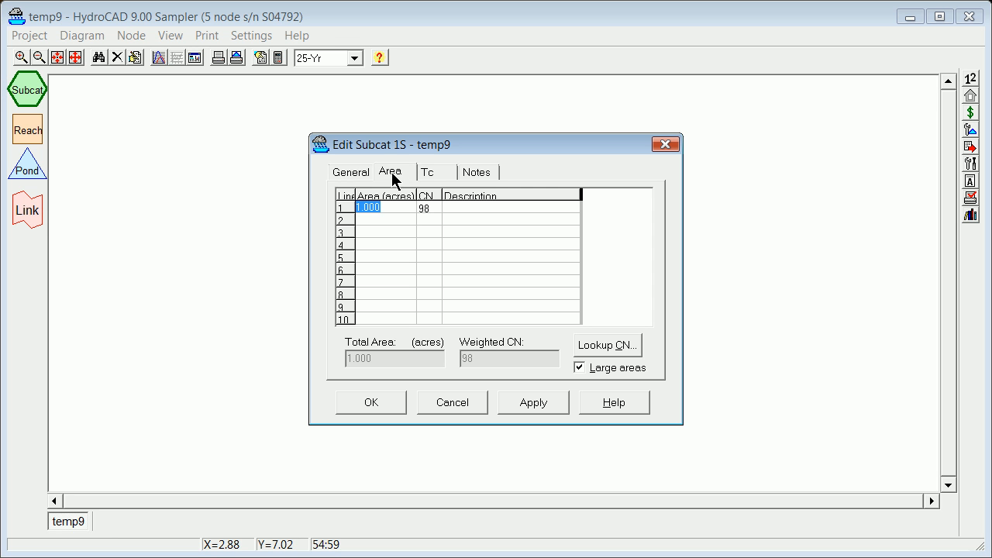
left_click(434, 171)
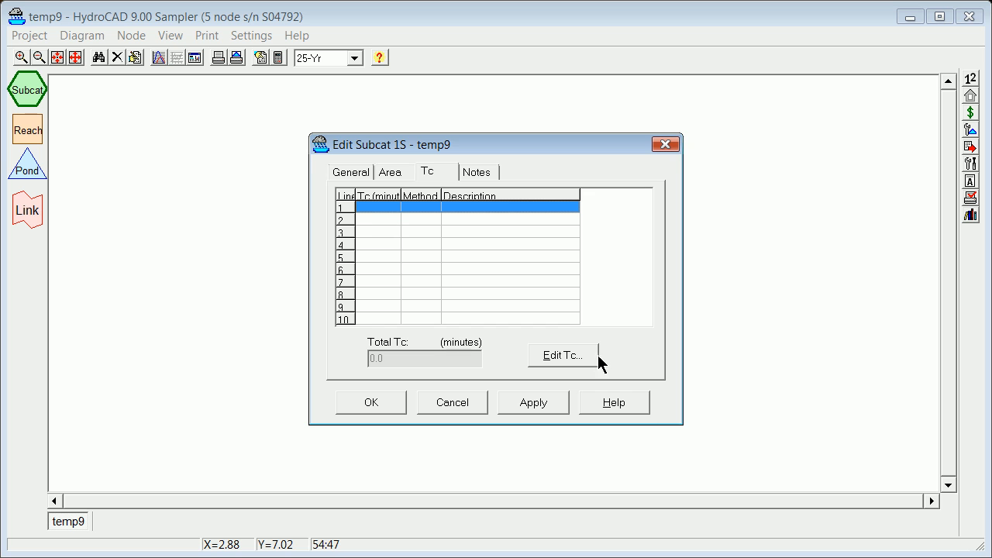
left_click(550, 359)
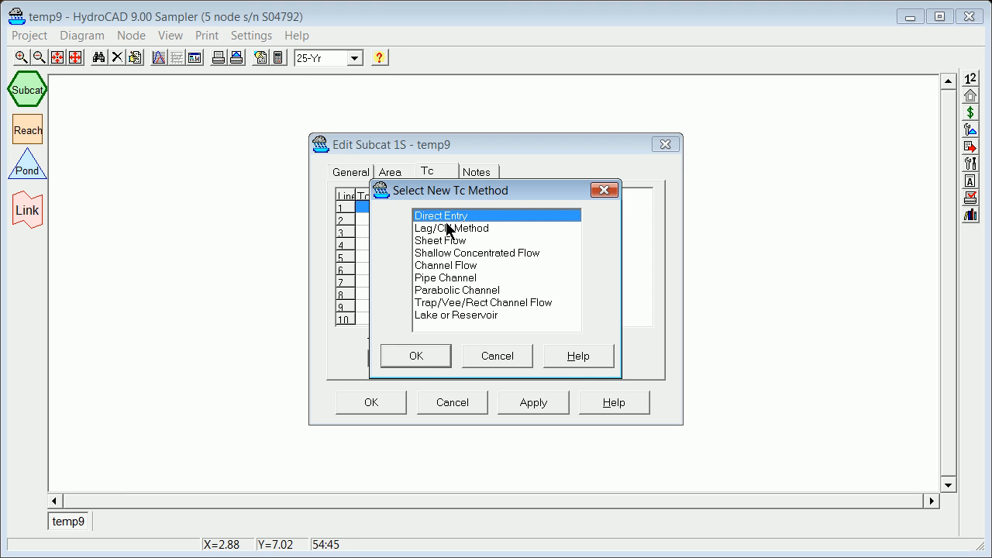
left_click(425, 359)
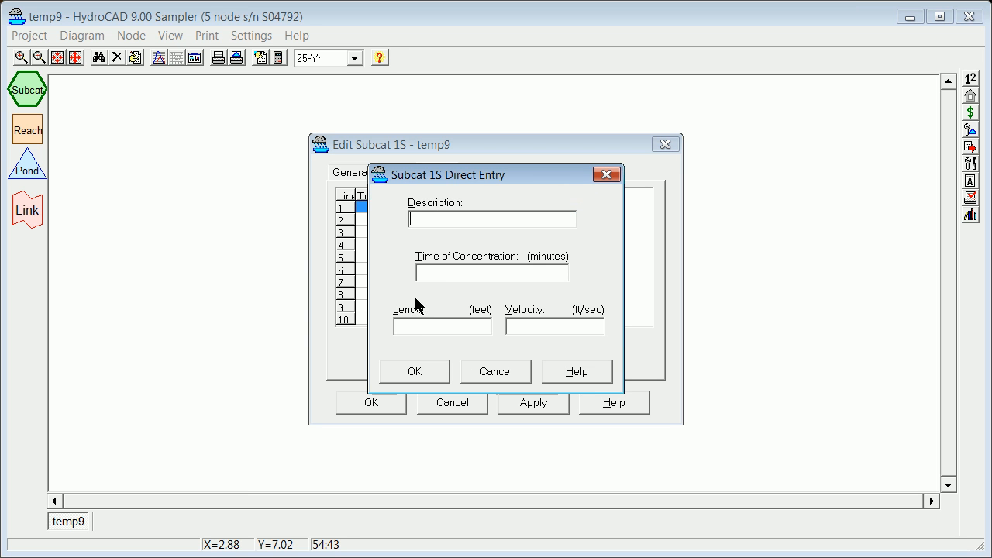
left_click(453, 272)
type("5 min")
left_click(434, 219)
type("temp")
left_click(409, 371)
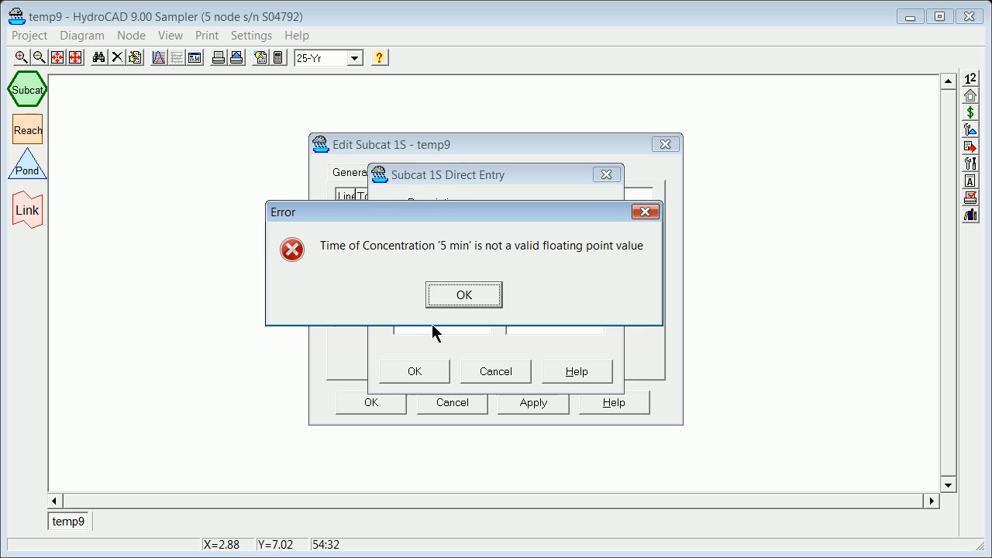
Correct the time of concentration to 5.0 minutes and accept the Direct Entry and subcatchment settings.
left_click(489, 299)
left_click_drag(460, 275, 357, 268)
type("5.0")
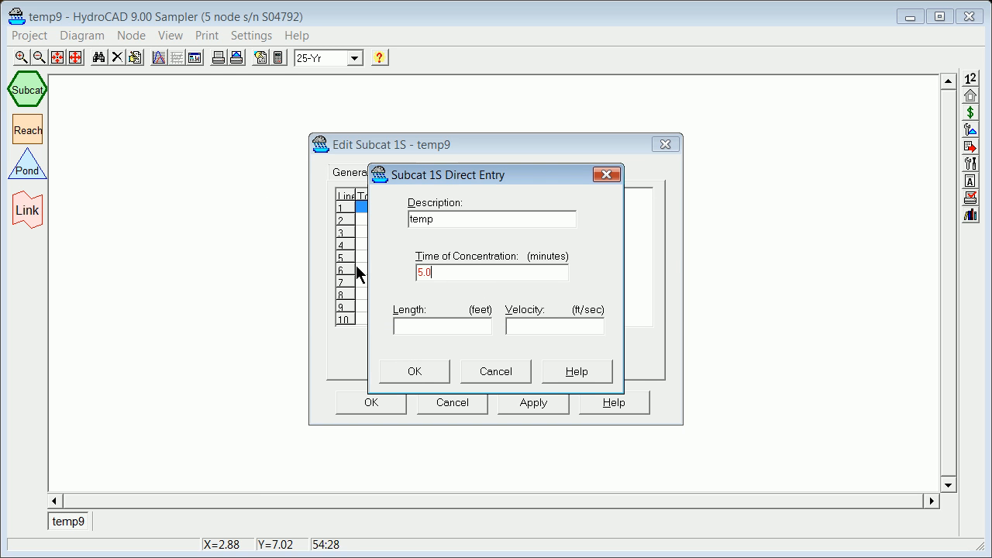
left_click(435, 369)
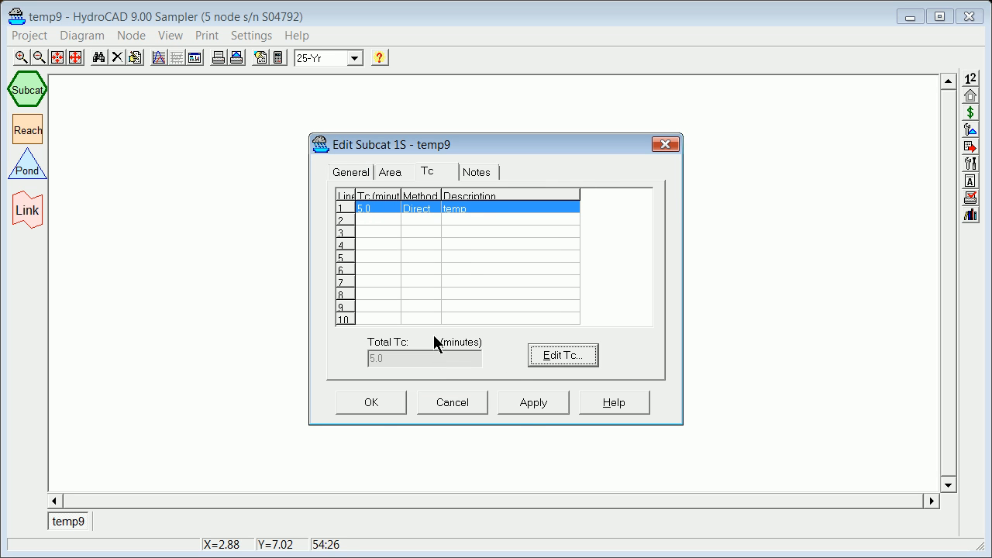
left_click(370, 402)
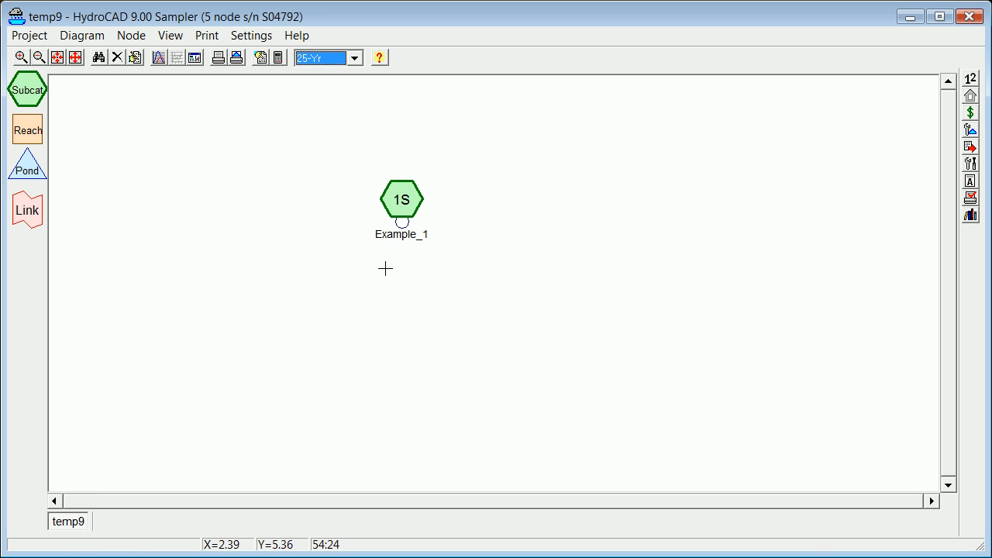
Review the Example_1 subcatchment's time of concentration, notes and general settings.
right_click(406, 200)
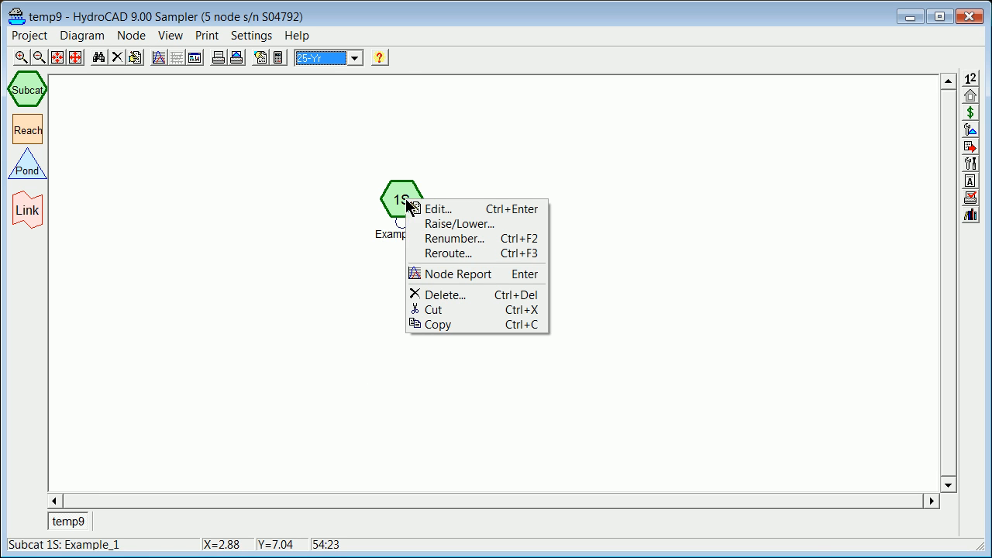
left_click(451, 208)
left_click(437, 172)
left_click(492, 173)
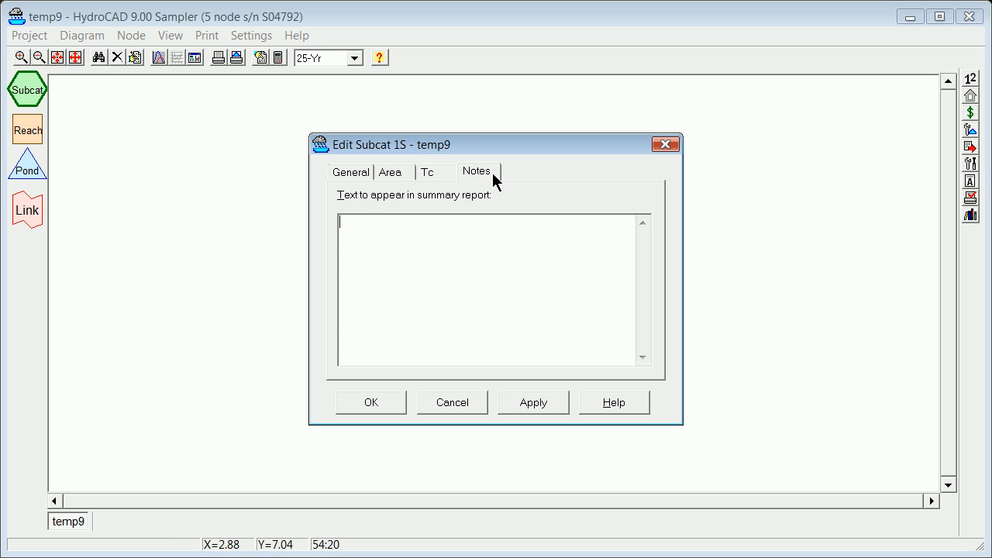
left_click(353, 175)
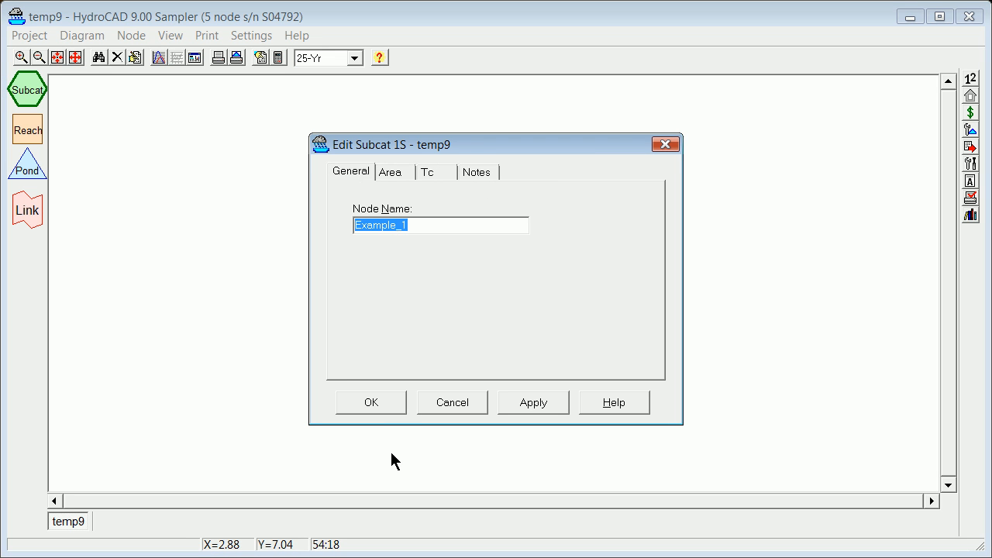
left_click(376, 402)
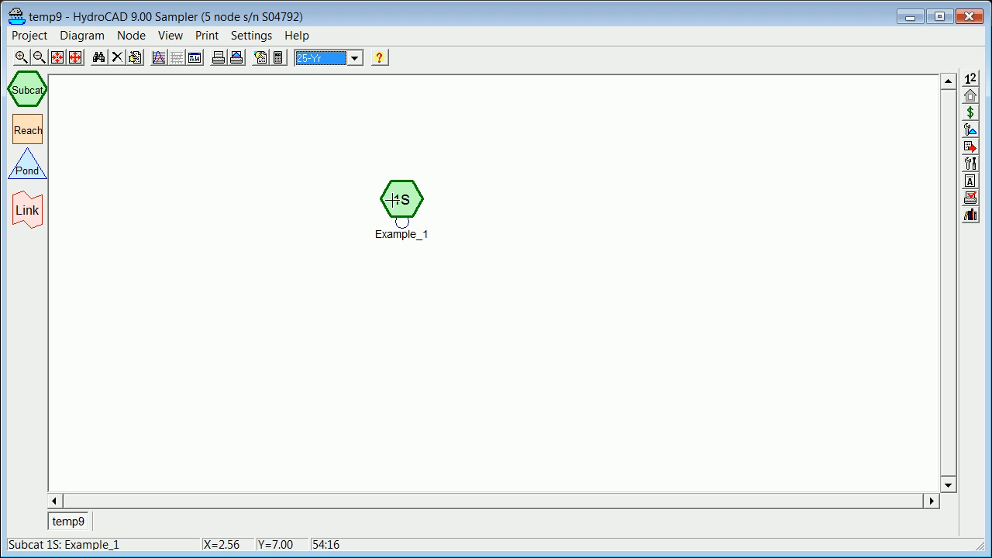
View the Example_1 node report's runoff hydrograph for the 25-Yr event, then close the report and messages.
right_click(401, 202)
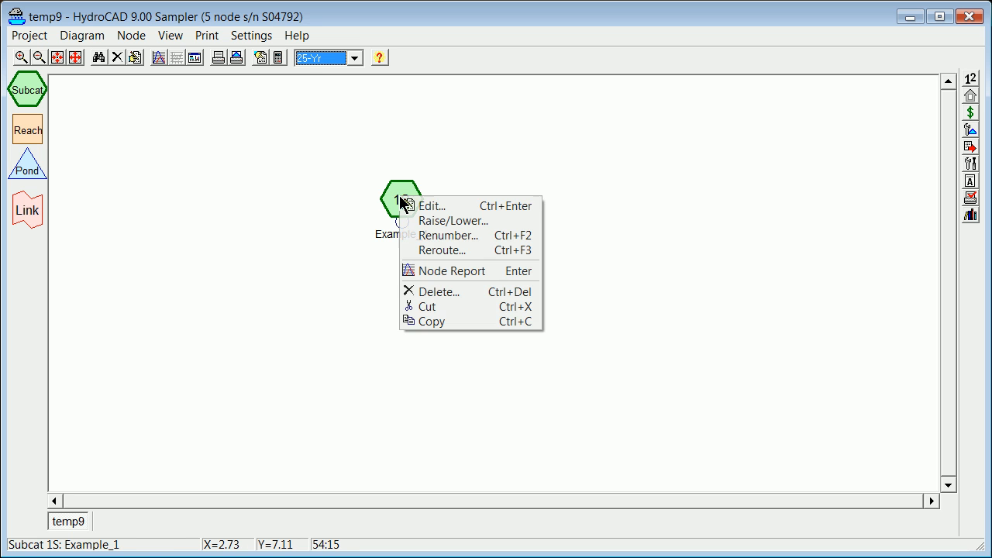
left_click(453, 271)
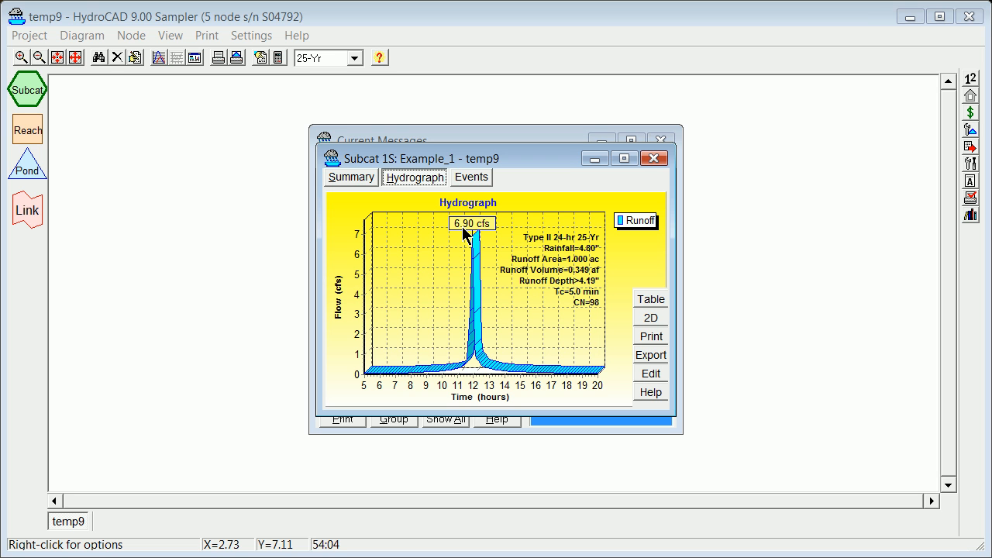
left_click(654, 159)
left_click(659, 141)
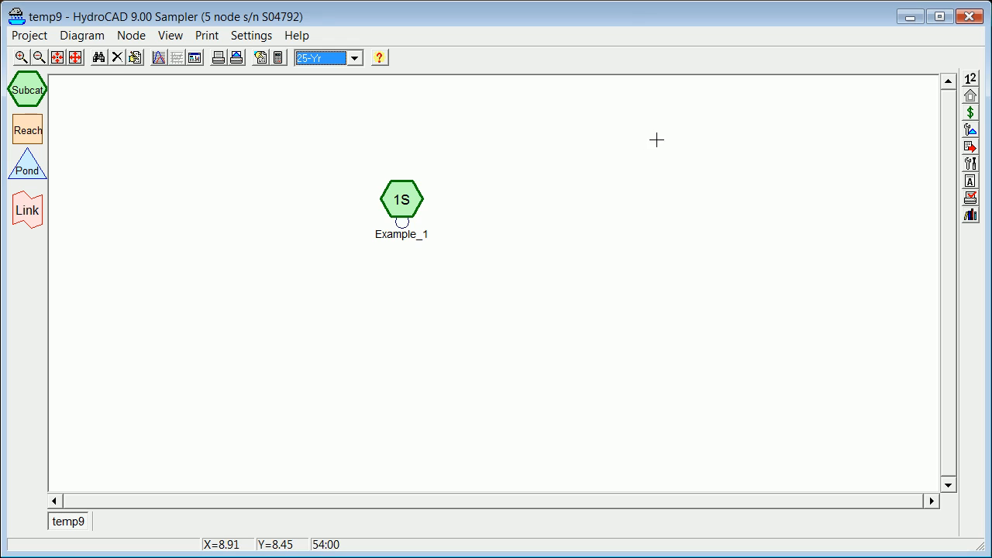
Switch the active rainfall event to 100-Yr and view the Example_1 node report's runoff hydrograph.
left_click(356, 59)
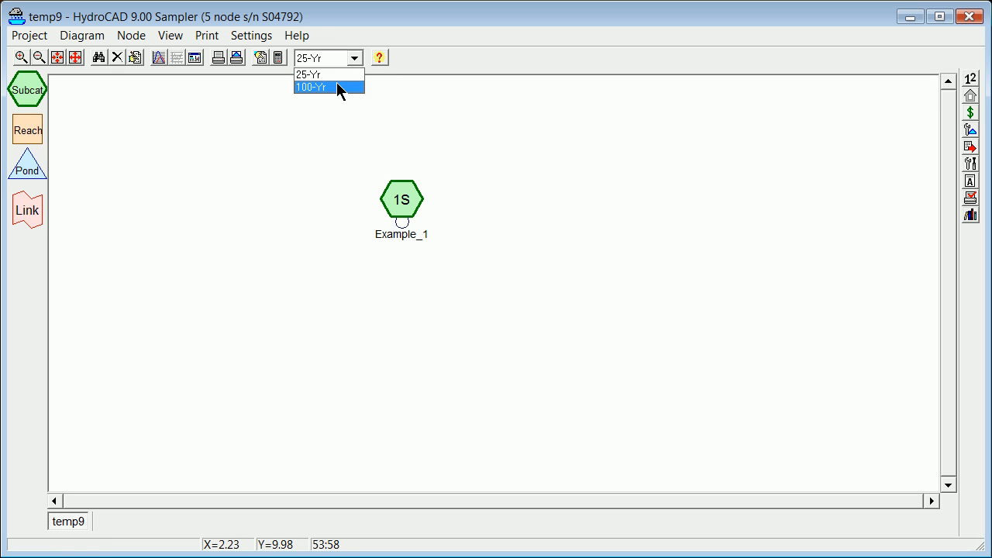
left_click(337, 85)
right_click(401, 195)
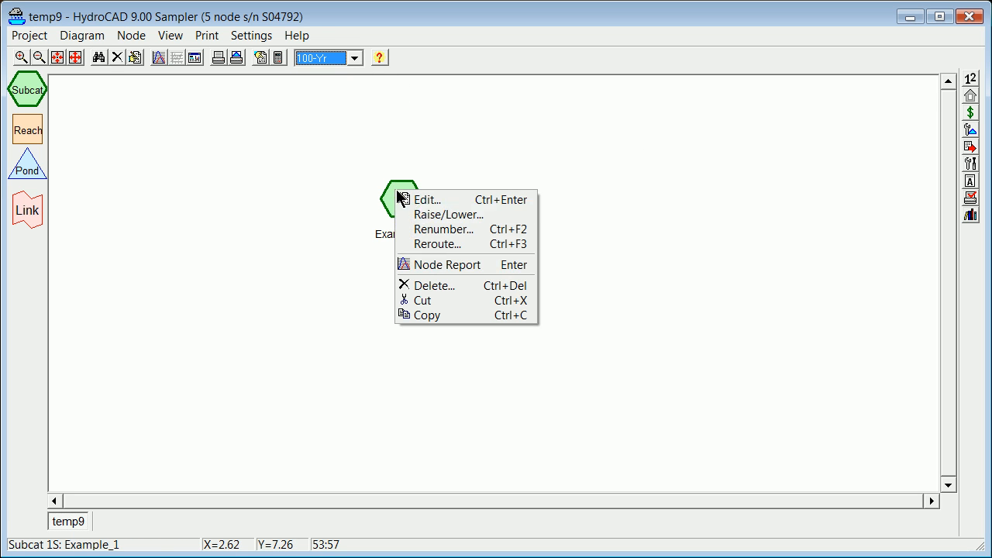
left_click(460, 265)
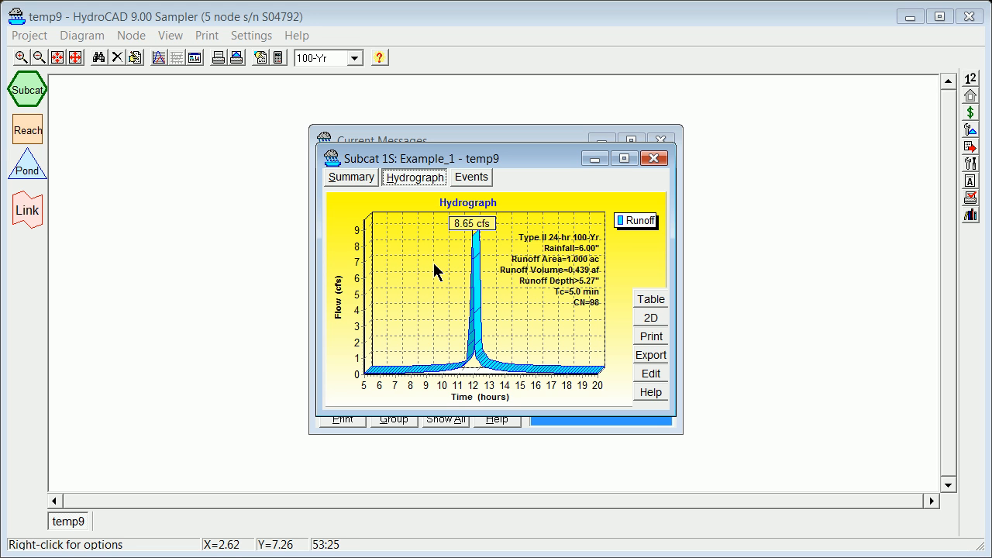
Close the 100-Yr report and messages, and start exiting the program.
left_click(653, 159)
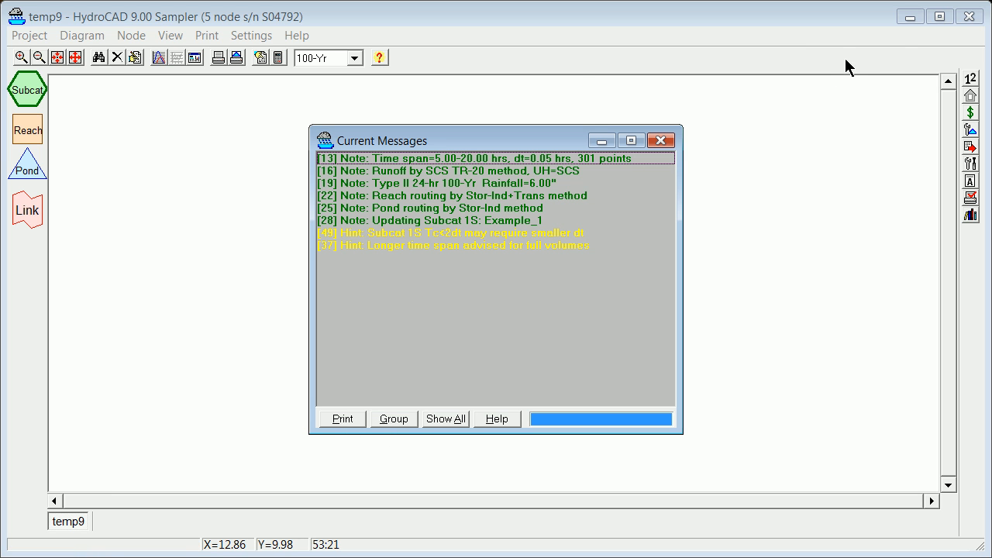
left_click(968, 17)
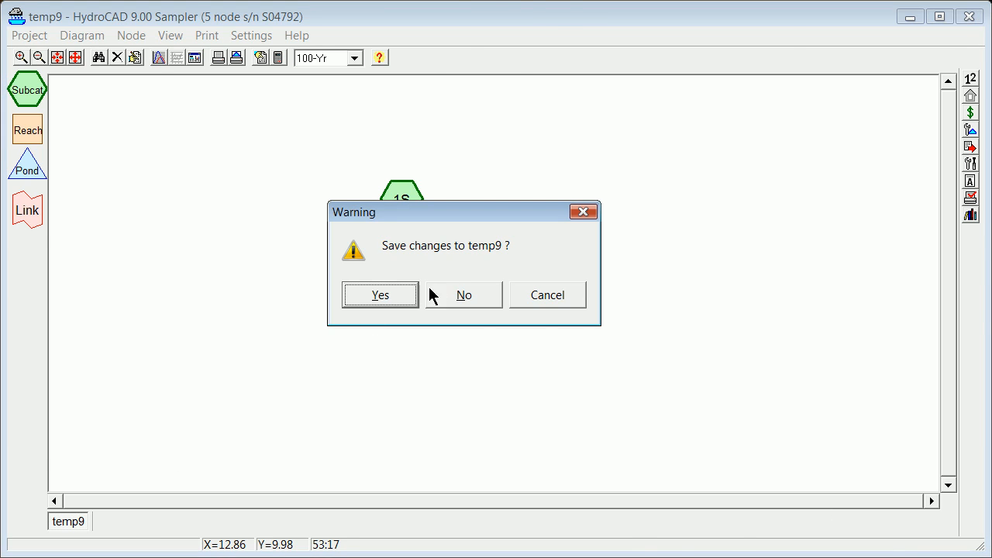